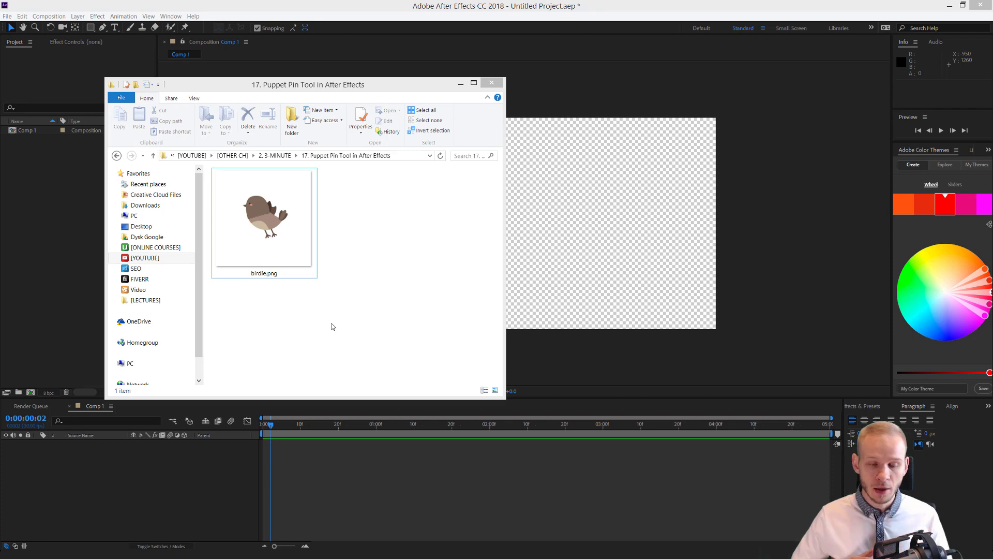
Check the bird's source page in the browser, return to the birdie.png folder, and minimize the browser.
{"action": "key", "text": "alt+Tab"}
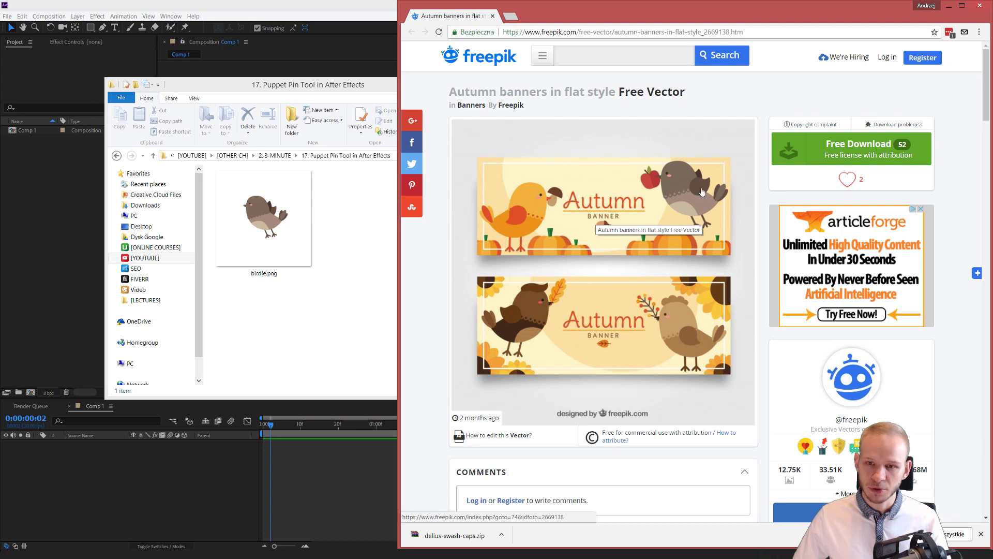
{"action": "key", "text": "alt+Tab"}
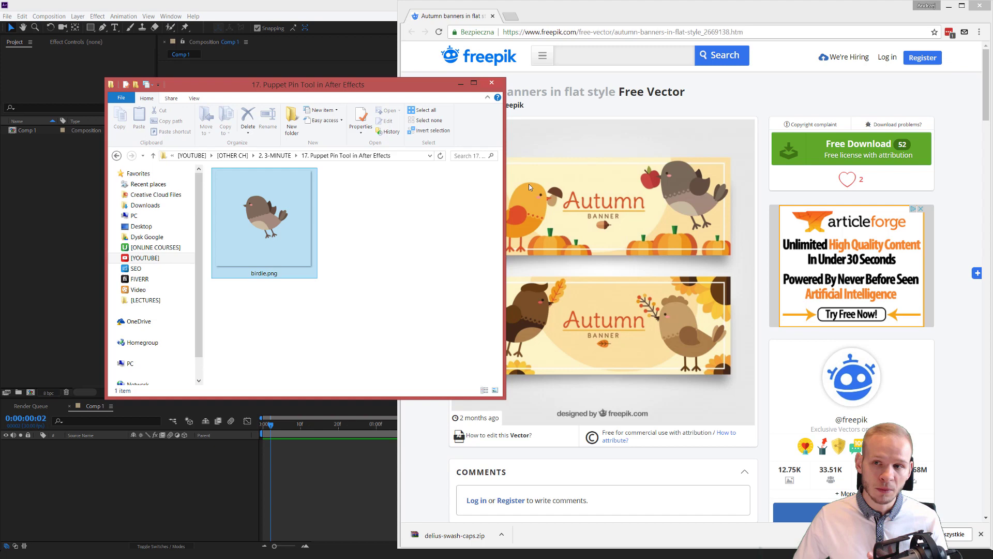
{"action": "left_click", "coordinate": [949, 6]}
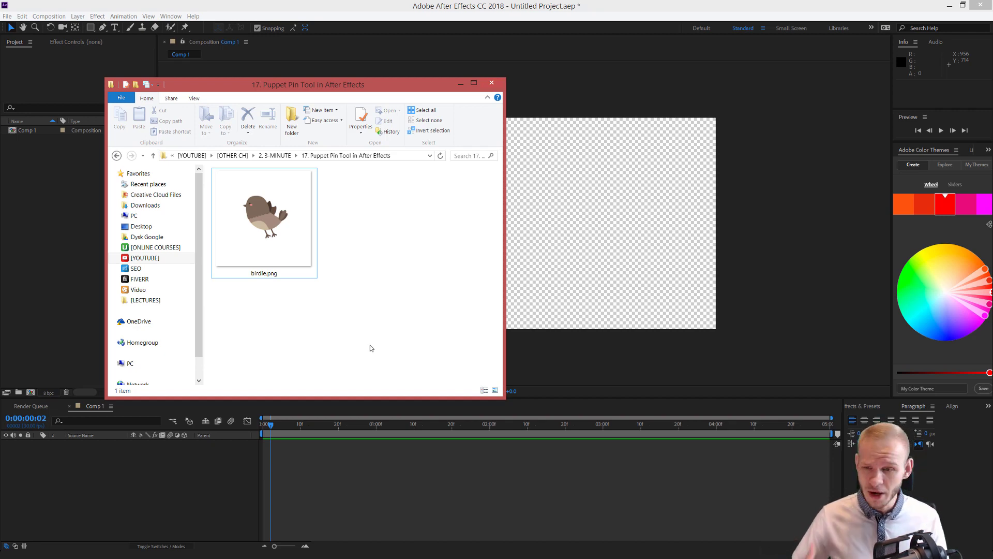
Import birdie.png, add it as a layer in Comp 1, and scale the bird to about 183%.
{"action": "left_click_drag", "start_coordinate": [282, 261], "coordinate": [35, 133]}
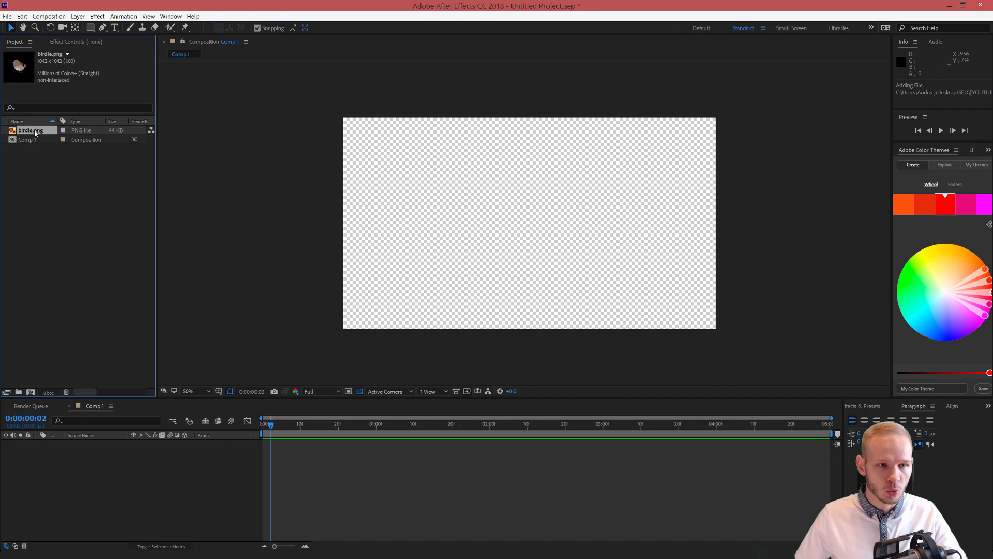
{"action": "left_click_drag", "start_coordinate": [36, 133], "coordinate": [127, 476]}
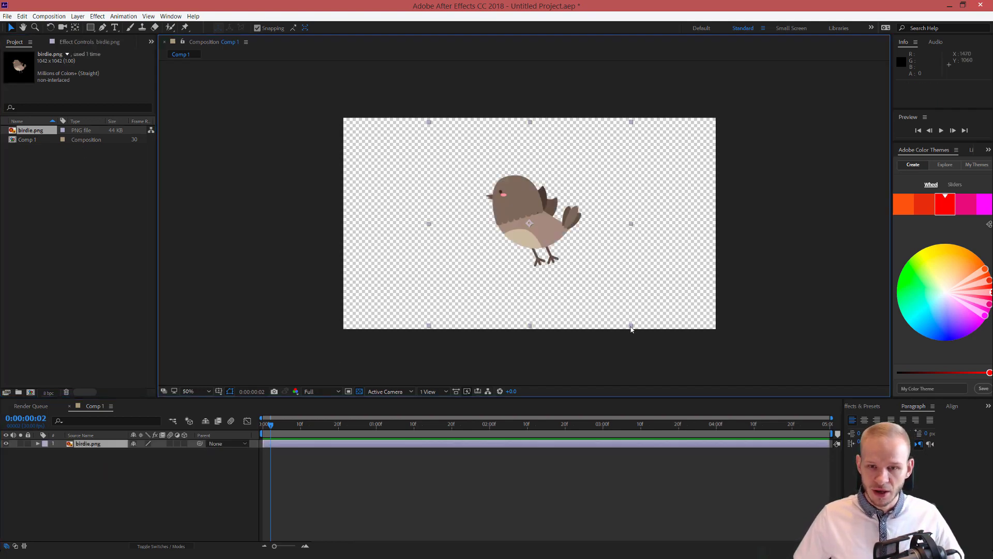
{"action": "left_click_drag", "start_coordinate": [631, 327], "coordinate": [722, 414]}
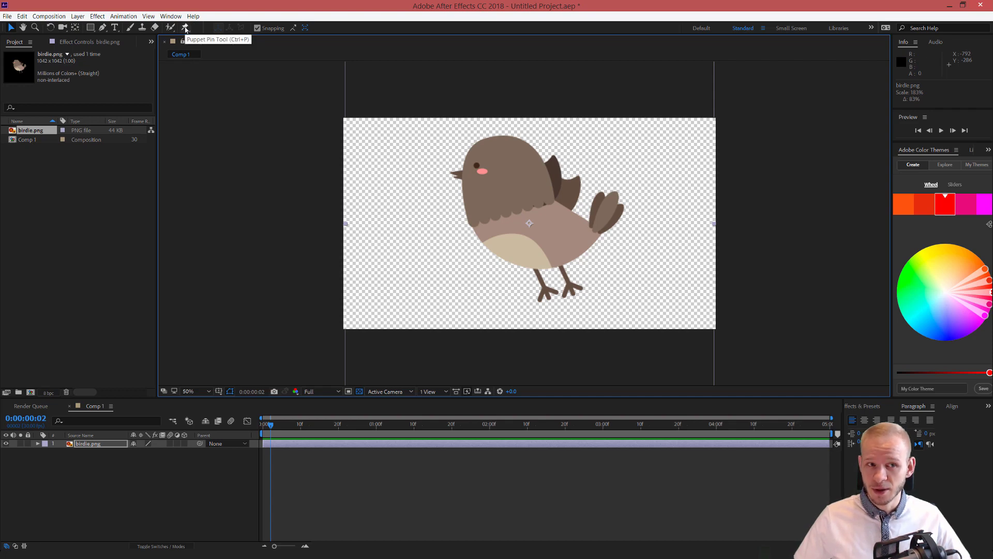
At 100% zoom, place puppet pins on the beak, lower beak, beside the eye and head top.
{"action": "left_click", "coordinate": [185, 28]}
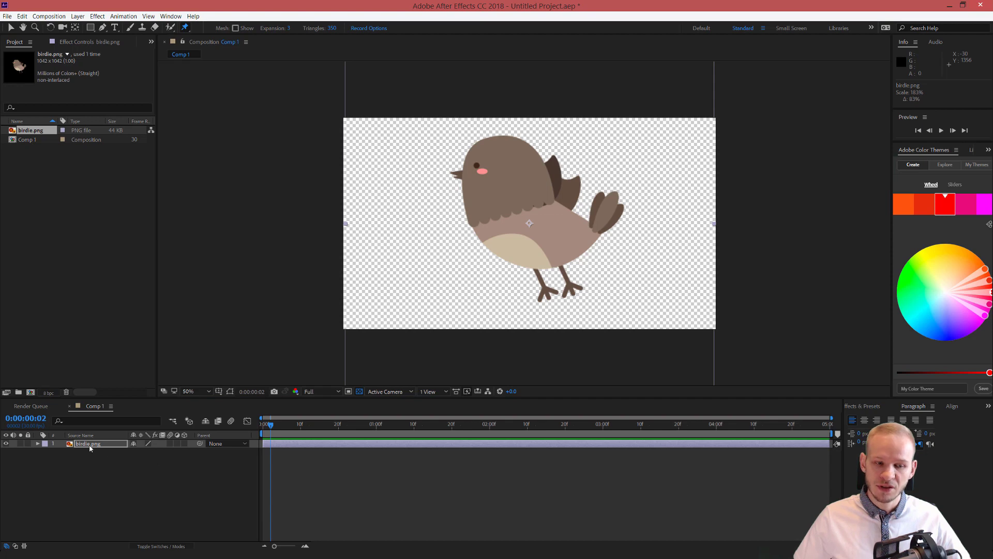
{"action": "key", "text": "period"}
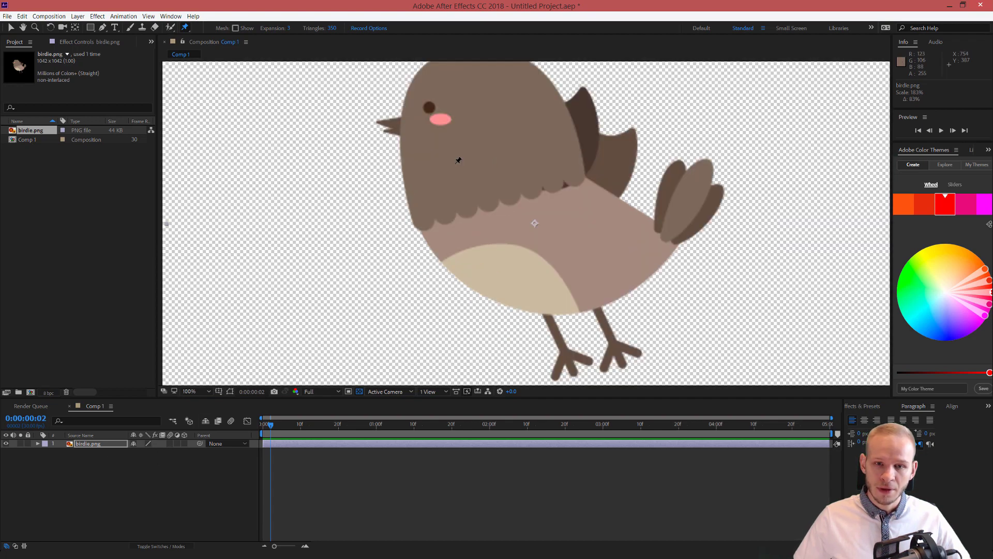
{"action": "left_click", "coordinate": [382, 122]}
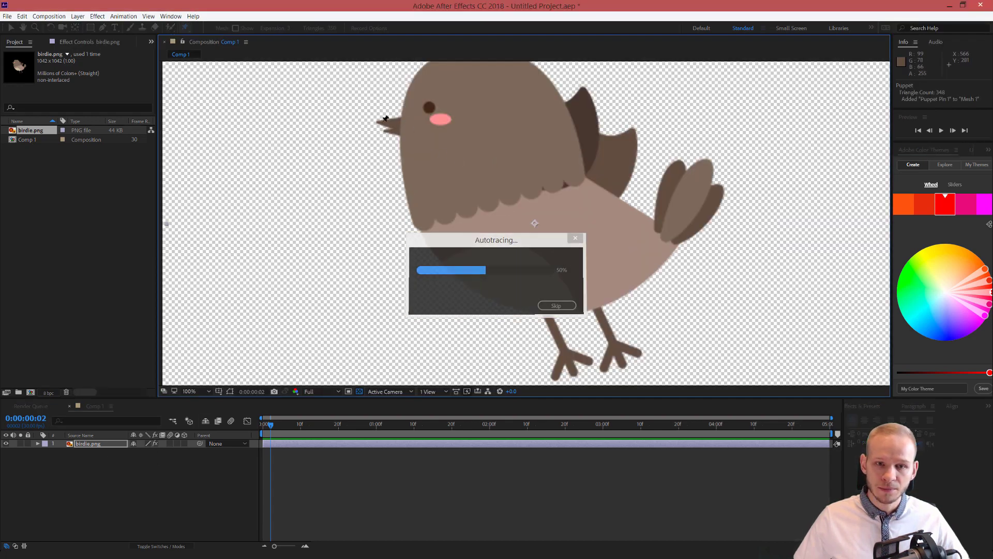
{"action": "left_click", "coordinate": [394, 131]}
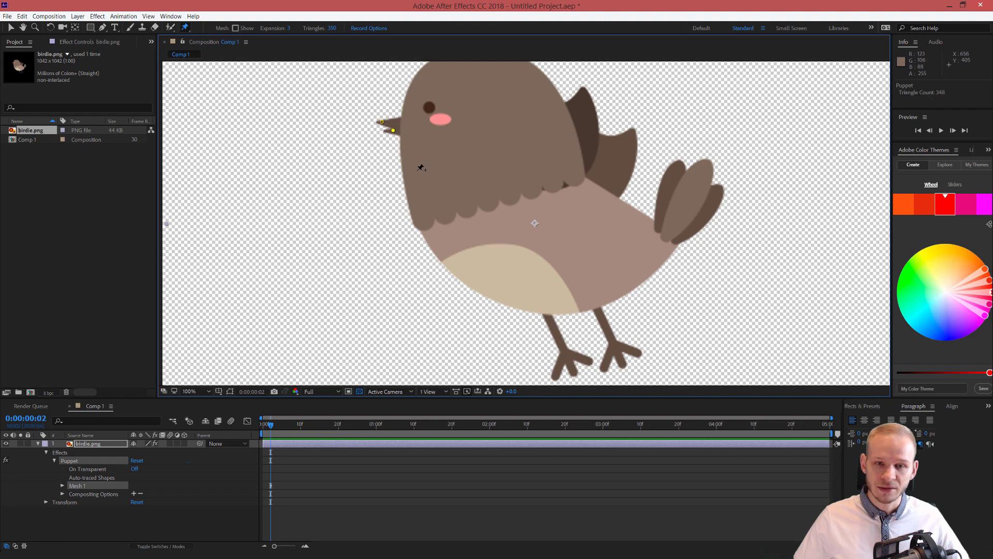
{"action": "left_click_drag", "start_coordinate": [475, 122], "coordinate": [478, 172]}
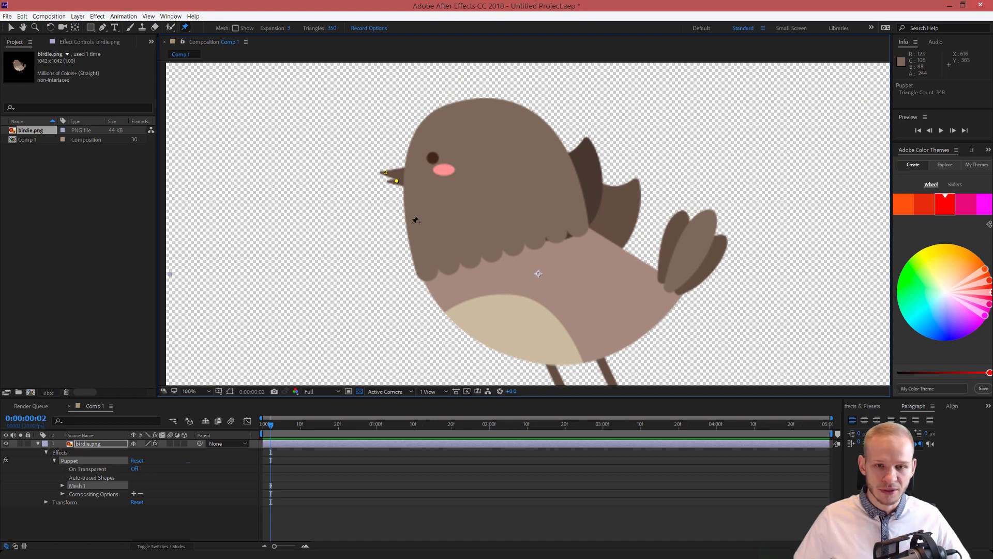
{"action": "left_click", "coordinate": [430, 151]}
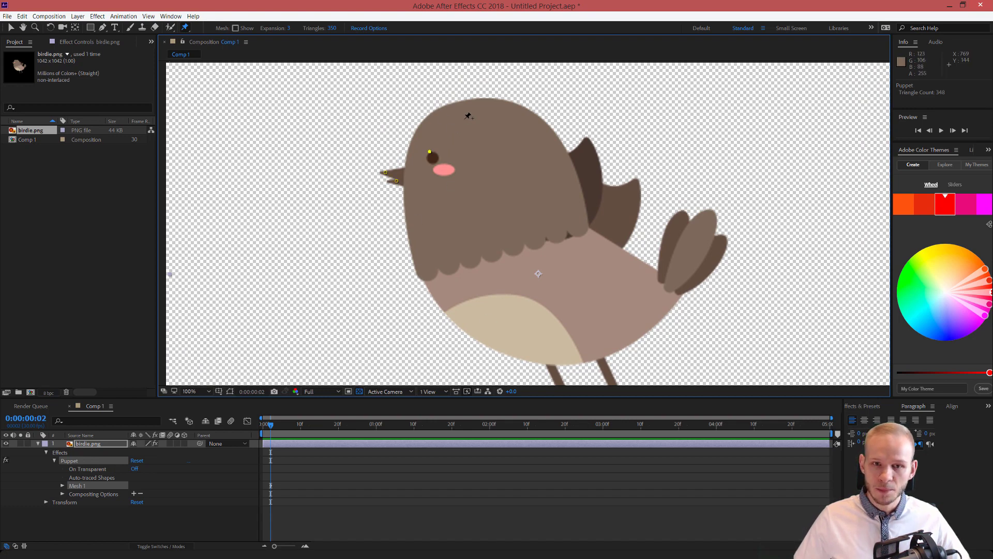
{"action": "left_click", "coordinate": [532, 139]}
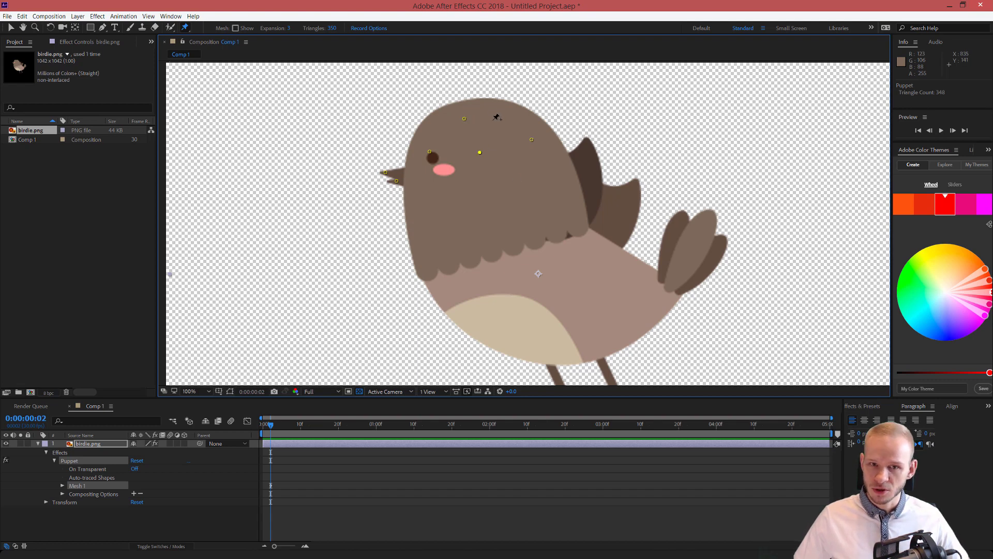
Pin the neck, upper back, belly, body centre, four wing points, and tail tip and base.
{"action": "left_click", "coordinate": [489, 214]}
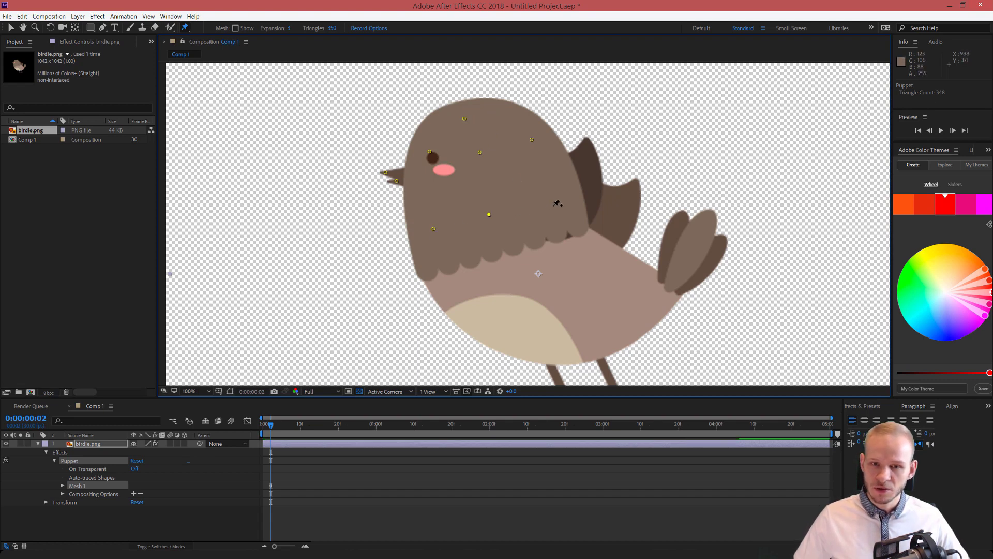
{"action": "left_click", "coordinate": [563, 197]}
{"action": "left_click", "coordinate": [467, 302]}
{"action": "left_click", "coordinate": [526, 268]}
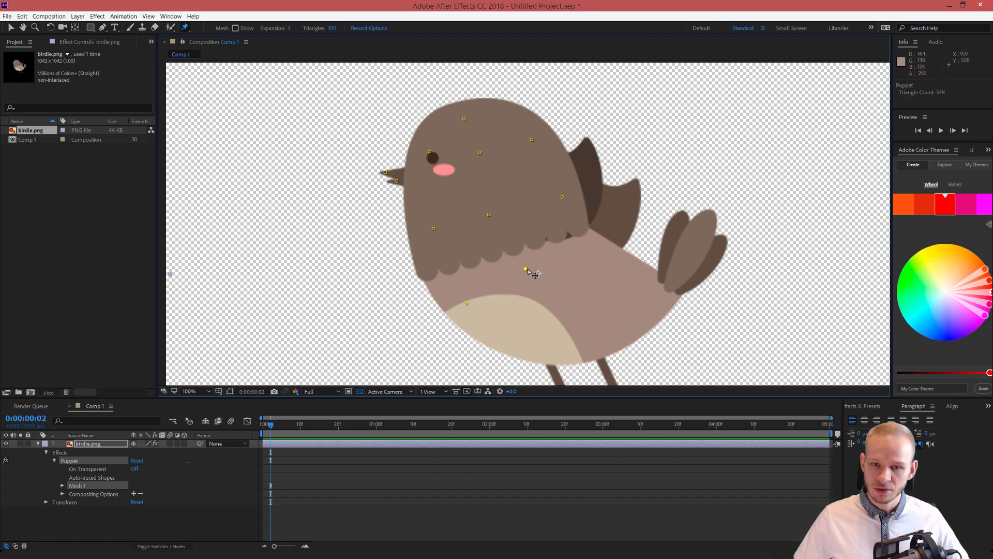
{"action": "left_click", "coordinate": [560, 252]}
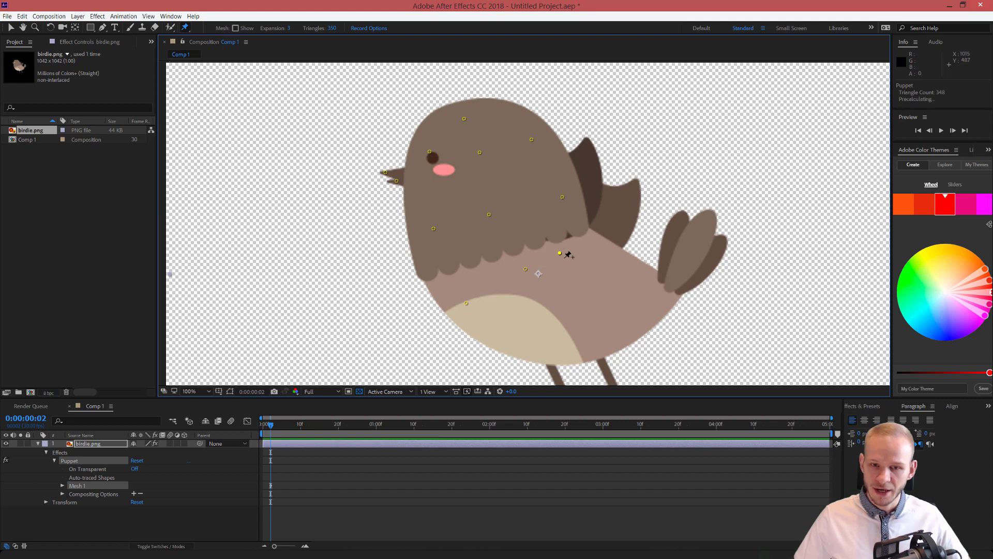
{"action": "left_click", "coordinate": [586, 143]}
{"action": "left_click", "coordinate": [589, 181]}
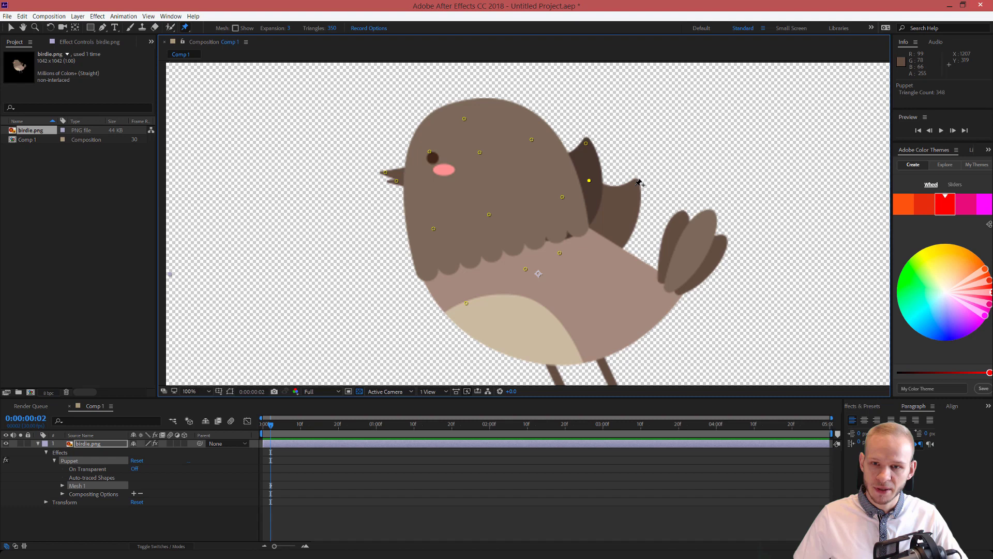
{"action": "left_click", "coordinate": [636, 185]}
{"action": "left_click", "coordinate": [617, 228]}
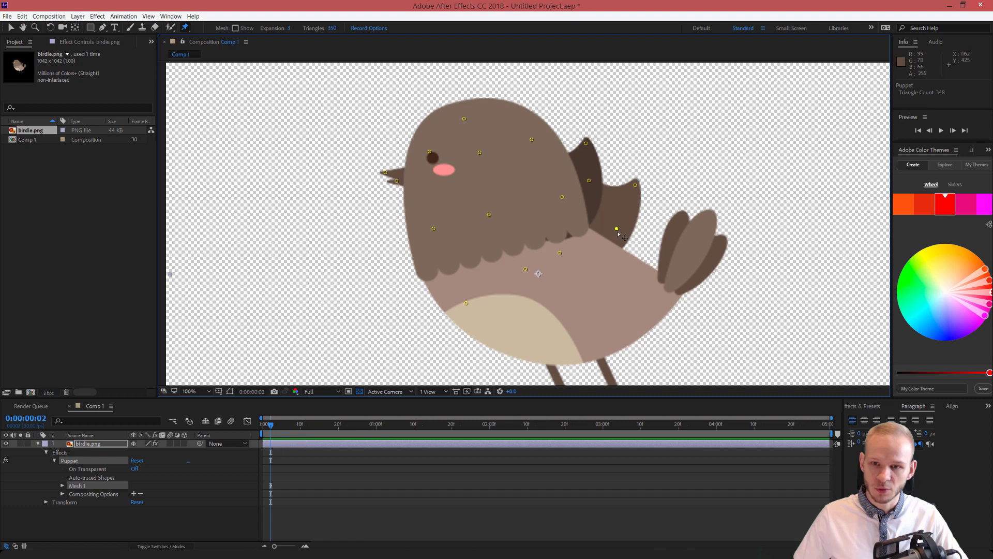
{"action": "left_click", "coordinate": [707, 220]}
{"action": "left_click", "coordinate": [669, 284]}
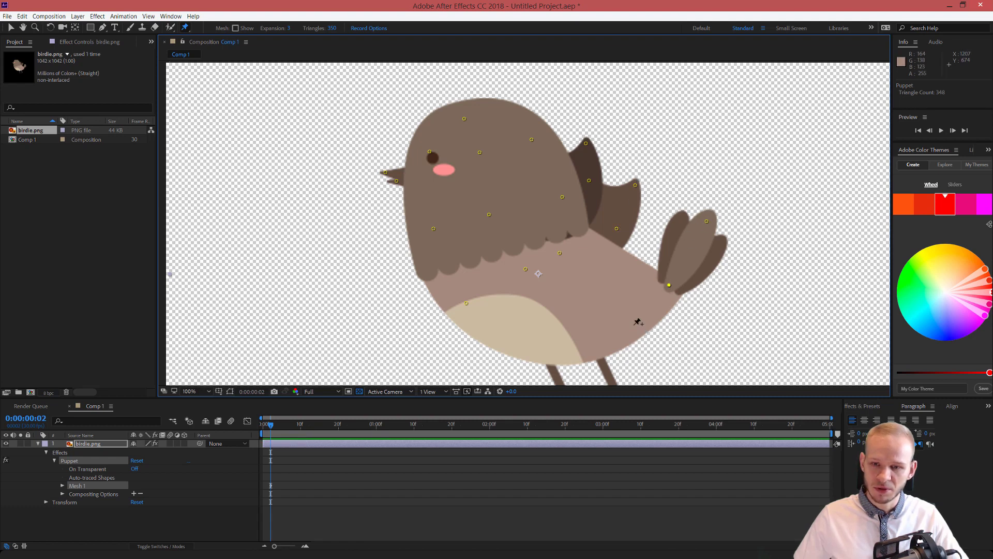
Pin the rear and underside of the body, then pan down and pin both legs and the right foot.
{"action": "left_click", "coordinate": [608, 279]}
{"action": "left_click", "coordinate": [557, 312]}
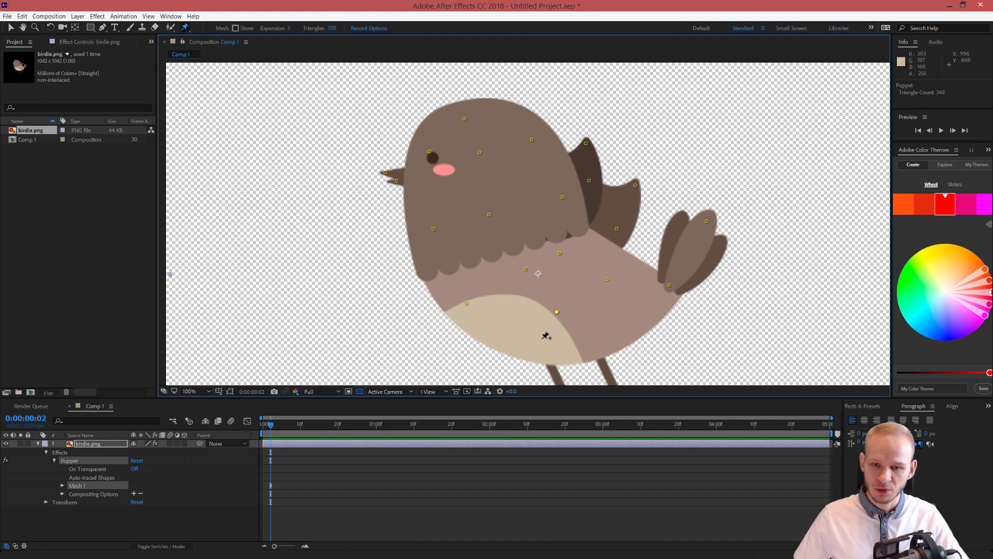
{"action": "left_click", "coordinate": [515, 346]}
{"action": "left_click", "coordinate": [589, 349]}
{"action": "left_click", "coordinate": [641, 314]}
{"action": "key", "text": "h"}
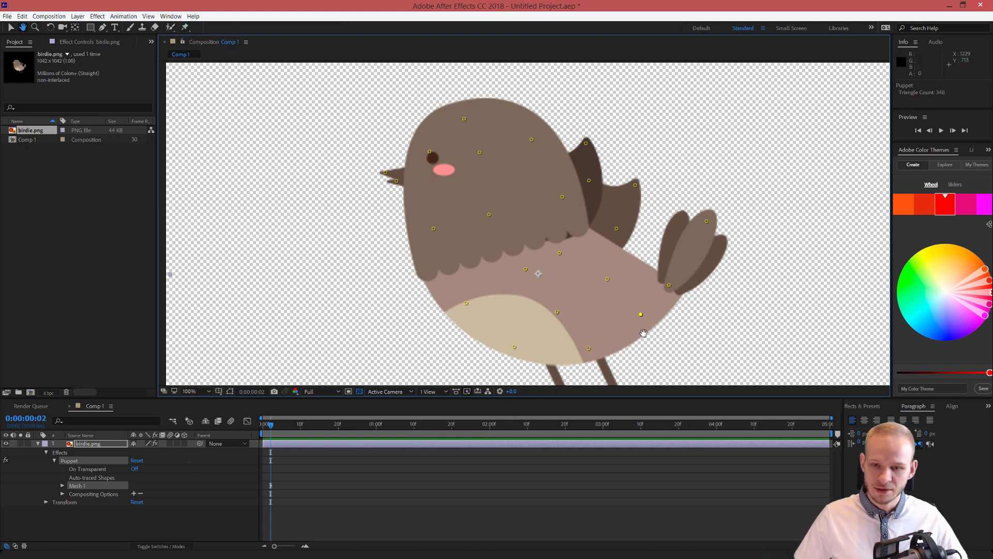
{"action": "left_click_drag", "start_coordinate": [643, 333], "coordinate": [646, 265]}
{"action": "key", "text": "ctrl+p"}
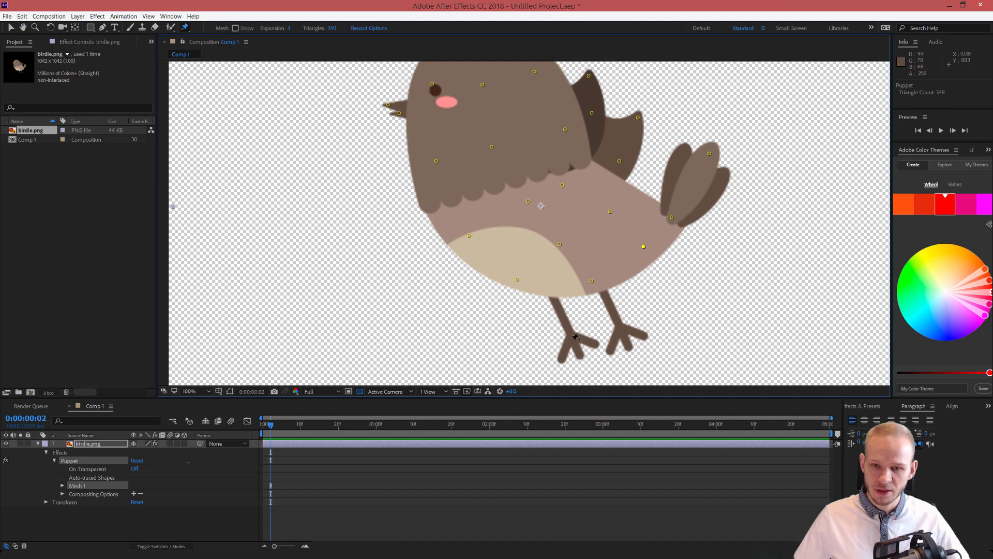
{"action": "left_click", "coordinate": [624, 331]}
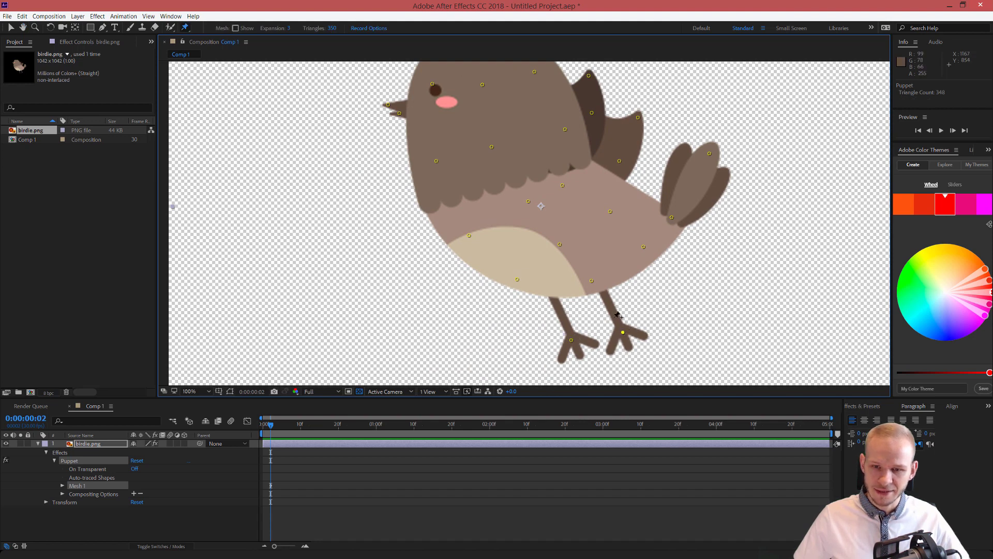
{"action": "left_click", "coordinate": [603, 291]}
{"action": "left_click", "coordinate": [550, 299]}
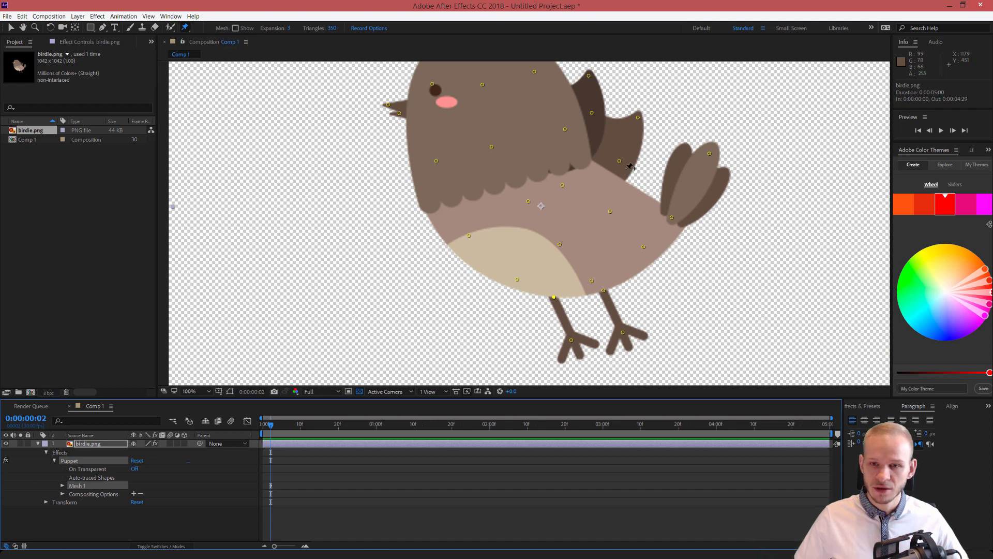
Test-drag the wing and tail pins, undo both moves, and reveal Mesh 1's 350 triangles and 3.0 expansion.
{"action": "left_click_drag", "start_coordinate": [638, 118], "coordinate": [714, 155]}
{"action": "key", "text": "ctrl+z"}
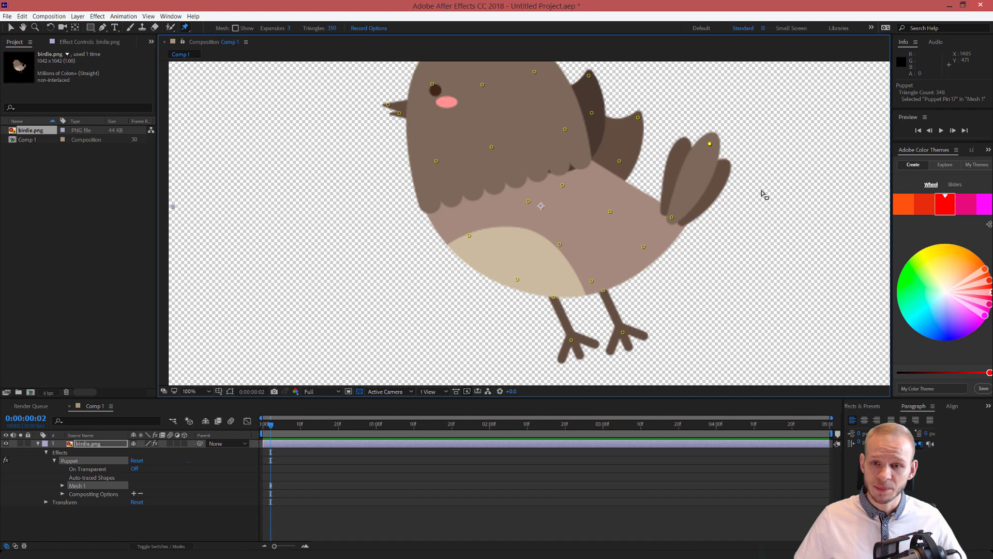
{"action": "key", "text": "ctrl+z"}
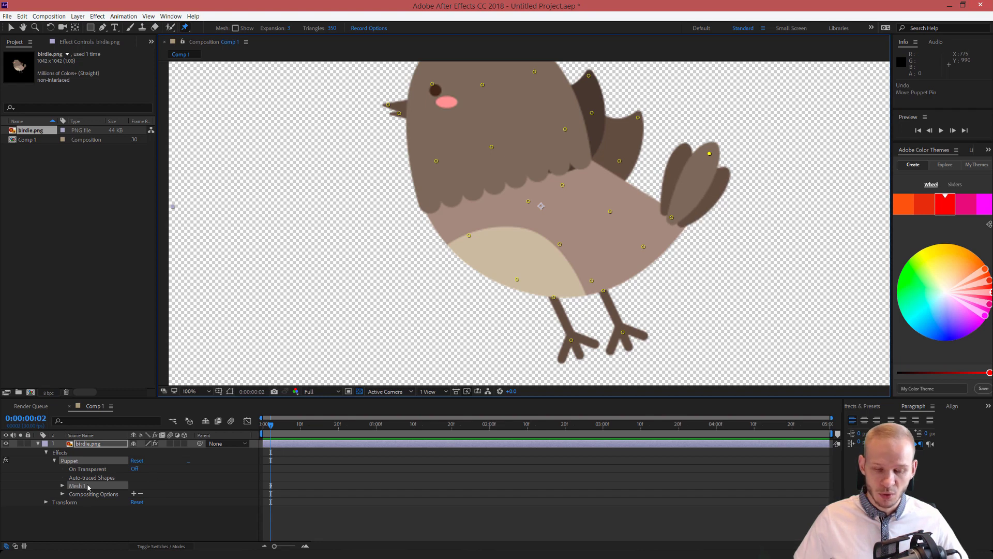
{"action": "left_click", "coordinate": [62, 486]}
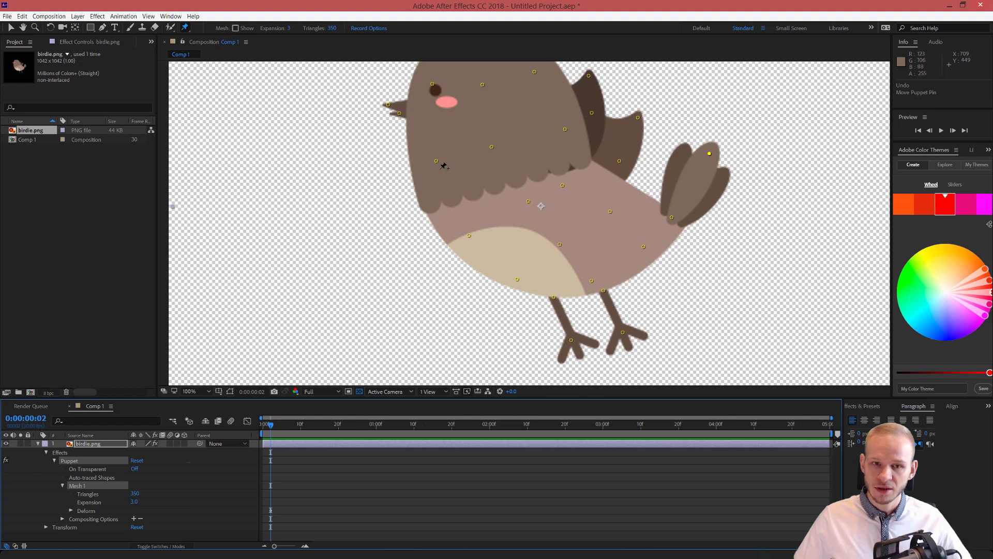
Preview, test a head pin move and Expansion 99, undo them, then list Puppet Pins 1–26 under Deform.
{"action": "key", "text": "space"}
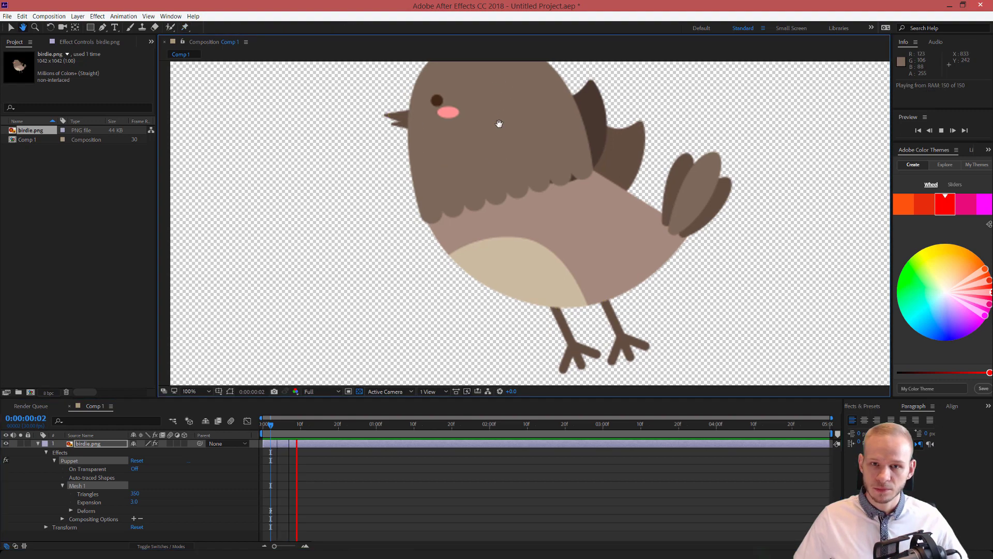
{"action": "key", "text": "space"}
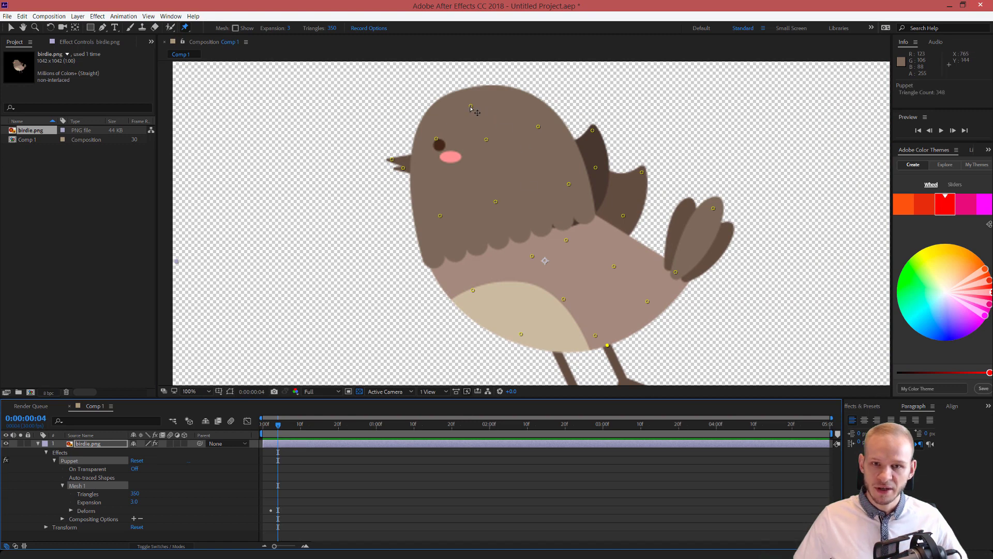
{"action": "left_click_drag", "start_coordinate": [471, 107], "coordinate": [504, 102]}
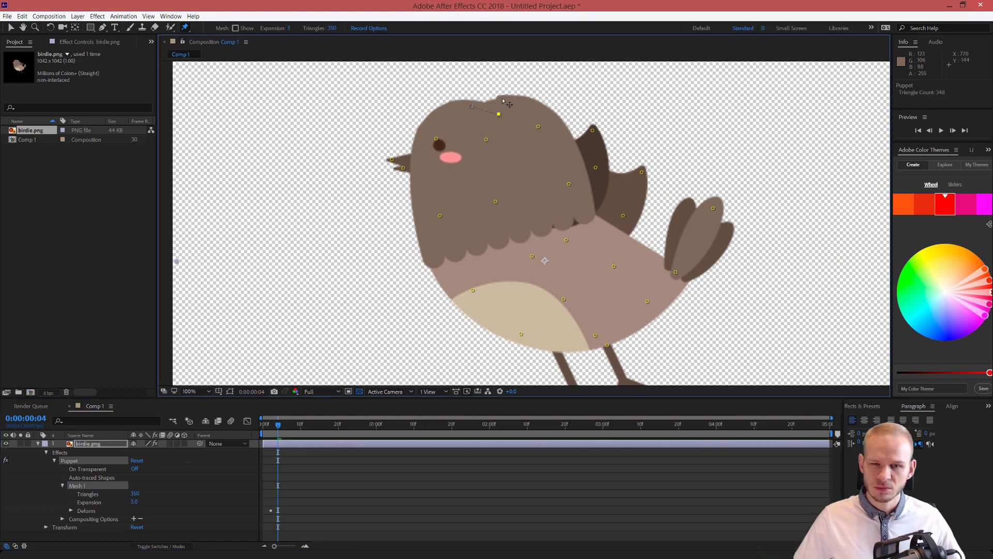
{"action": "key", "text": "ctrl+z"}
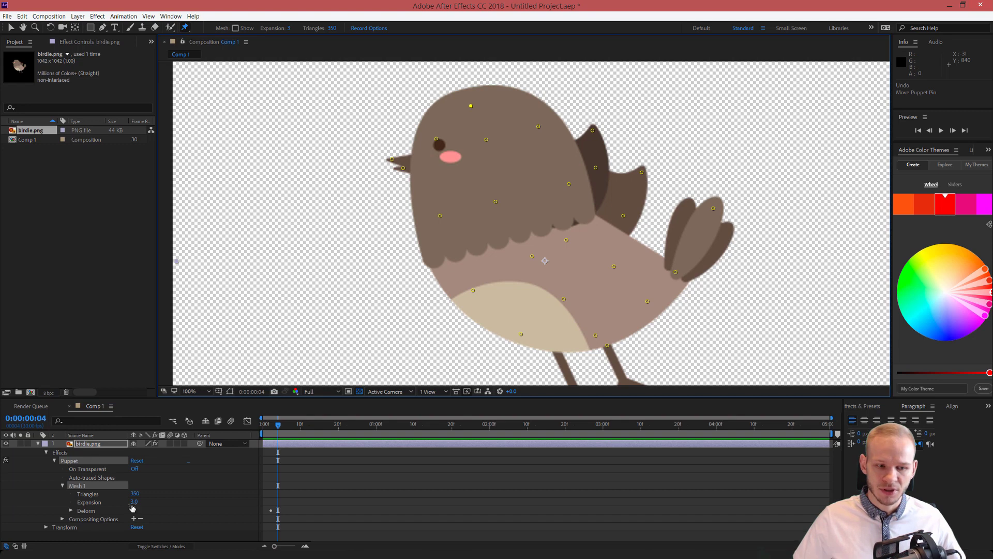
{"action": "left_click_drag", "start_coordinate": [133, 508], "coordinate": [181, 507]}
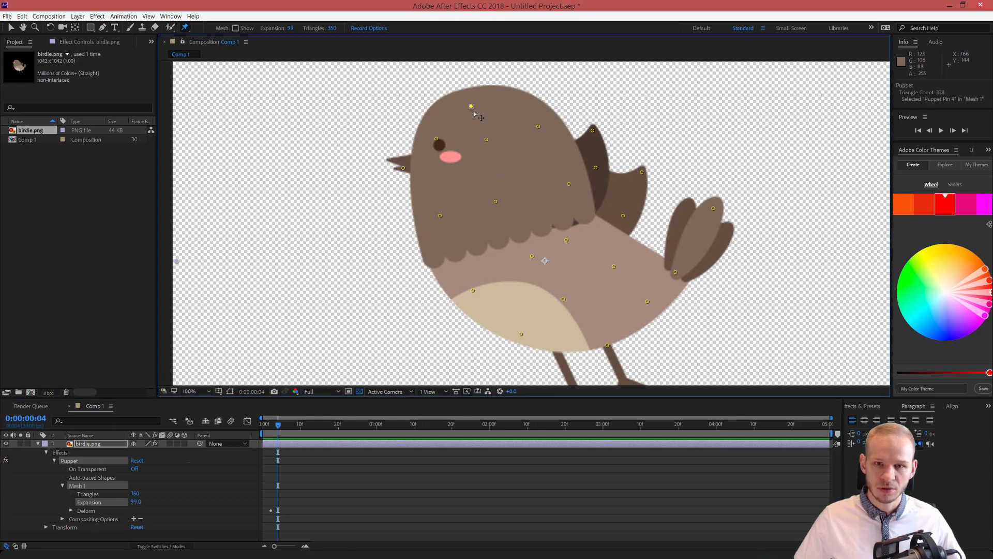
{"action": "left_click_drag", "start_coordinate": [472, 107], "coordinate": [505, 111]}
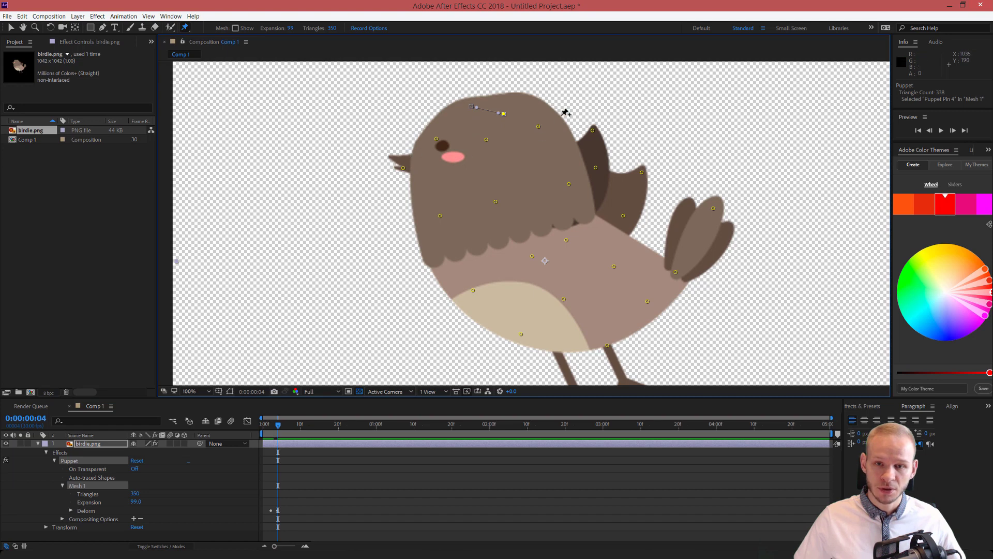
{"action": "key", "text": "ctrl+z"}
{"action": "key", "text": "ctrl+z"}
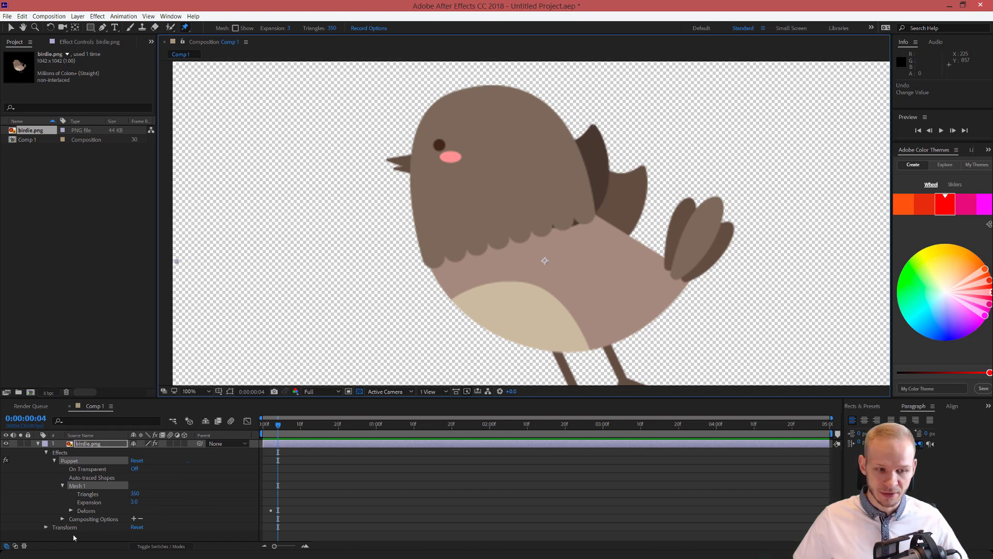
{"action": "left_click", "coordinate": [71, 511]}
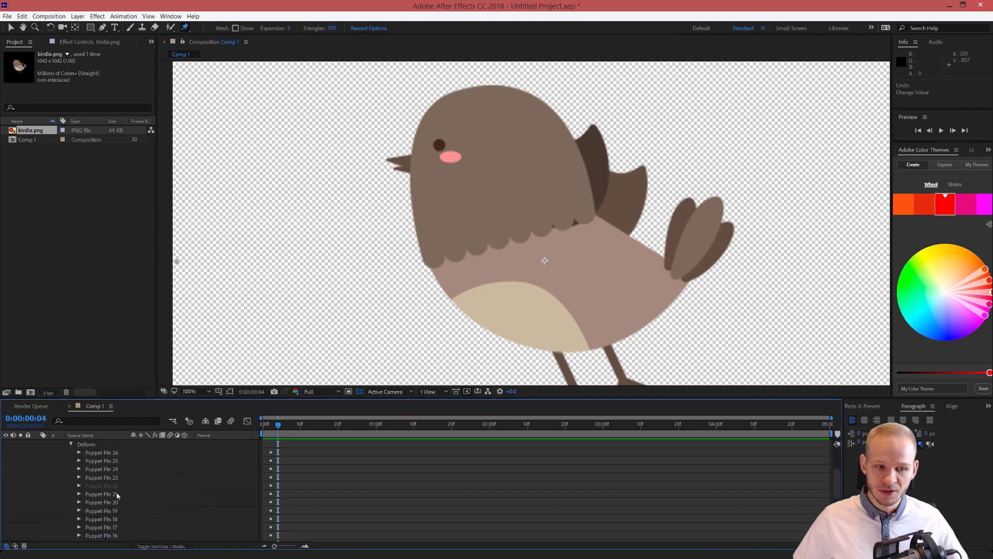
At 0:00:00:00, select Puppet Pins 26 through 1 and reveal each pin's Position keyframe.
{"action": "left_click", "coordinate": [107, 453]}
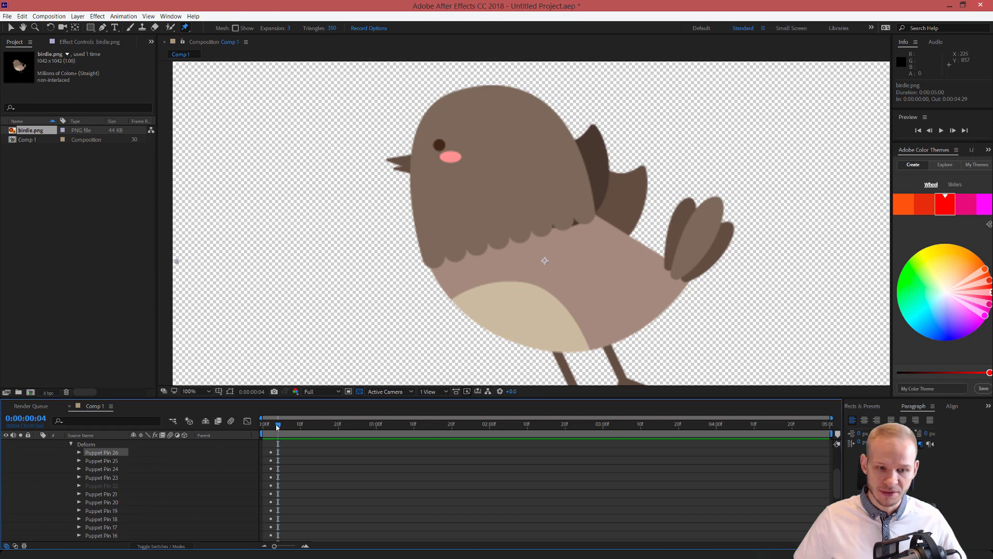
{"action": "left_click_drag", "start_coordinate": [278, 427], "coordinate": [253, 541]}
{"action": "scroll", "coordinate": [221, 512], "scroll_direction": "down", "scroll_amount": 3}
{"action": "scroll", "coordinate": [221, 512], "scroll_direction": "up", "scroll_amount": 3}
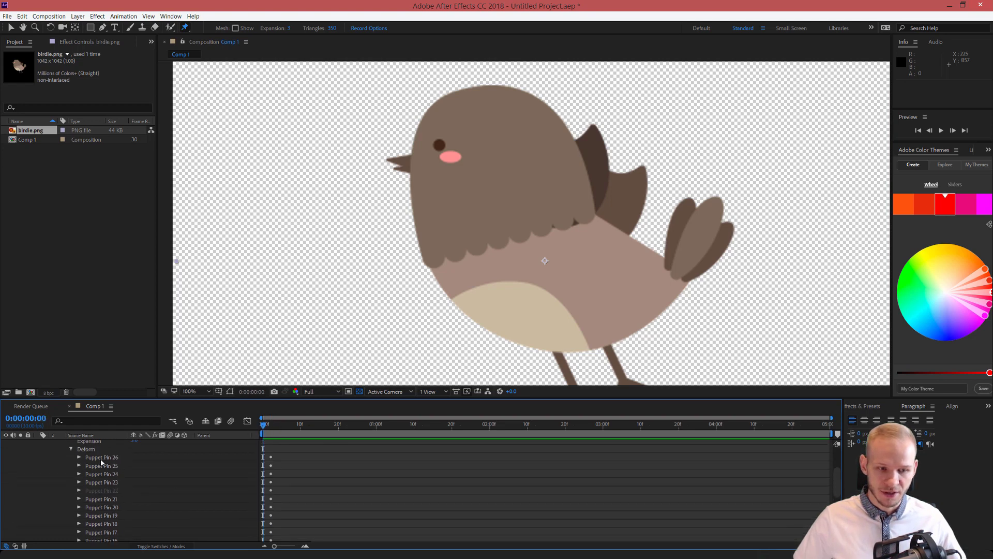
{"action": "scroll", "coordinate": [119, 507], "scroll_direction": "down", "scroll_amount": 5}
{"action": "left_click", "coordinate": [106, 519], "text": "shift"}
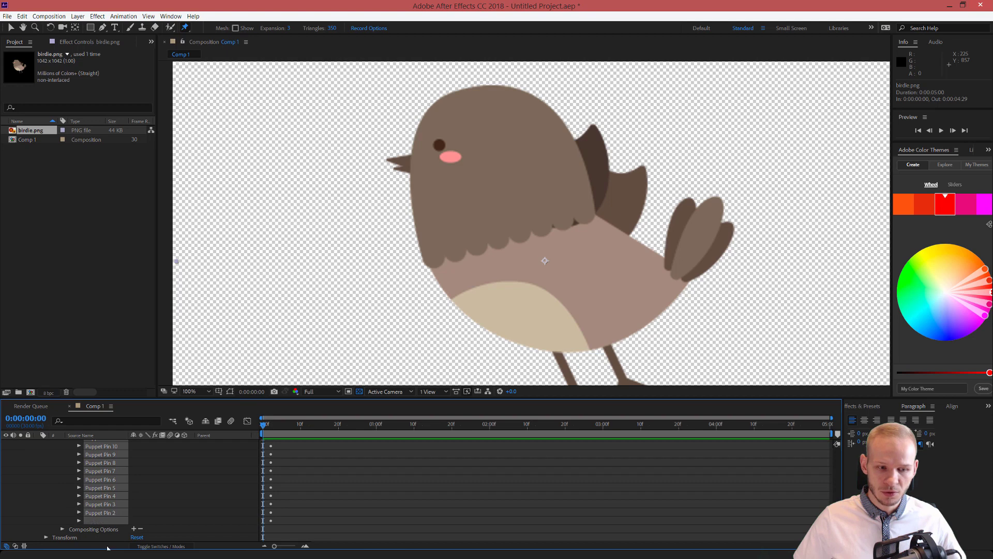
{"action": "left_click", "coordinate": [80, 521]}
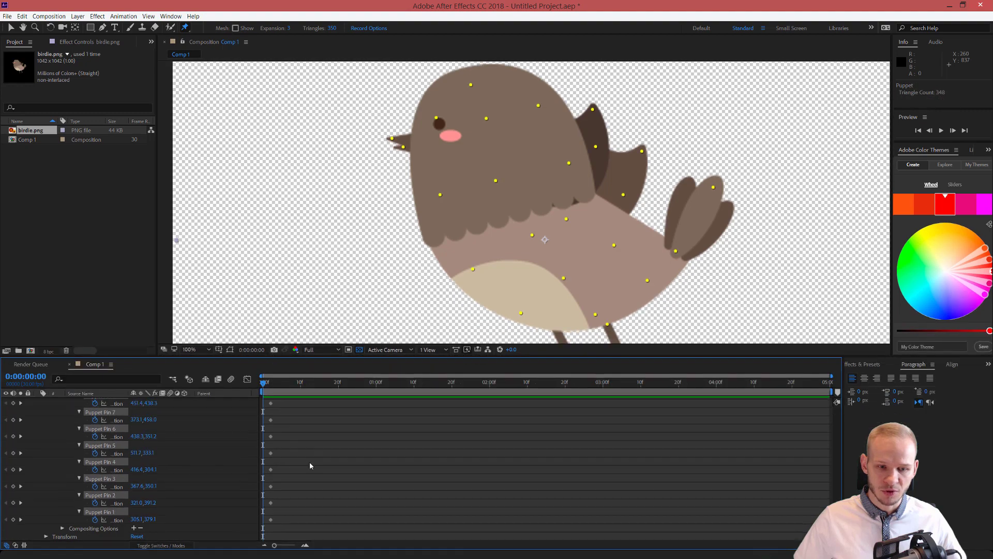
{"action": "scroll", "coordinate": [309, 462], "scroll_direction": "up", "scroll_amount": 3}
{"action": "scroll", "coordinate": [270, 433], "scroll_direction": "up", "scroll_amount": 5}
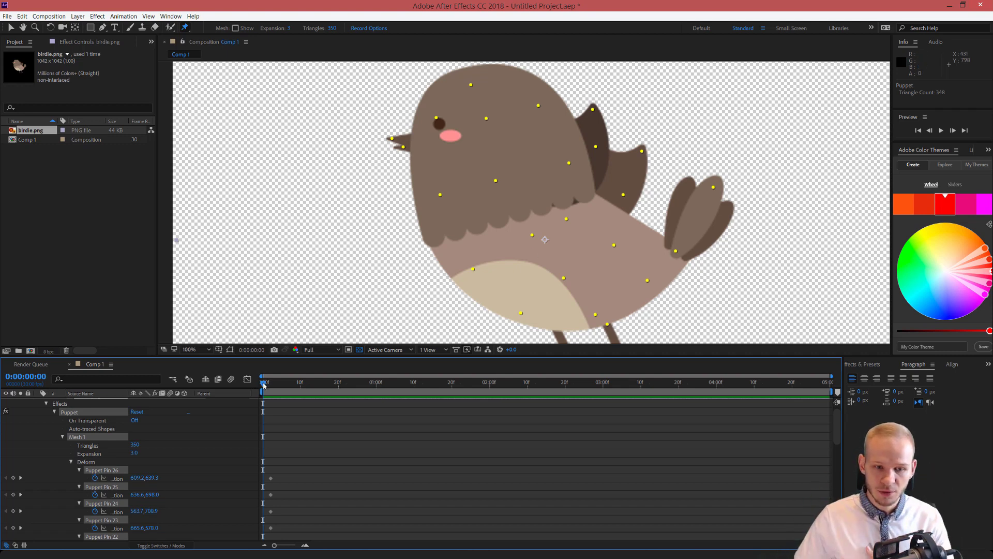
At frame 8, select the beak pins and bend the wing left using Pins 13, 14 and 16.
{"action": "left_click_drag", "start_coordinate": [264, 385], "coordinate": [293, 383]}
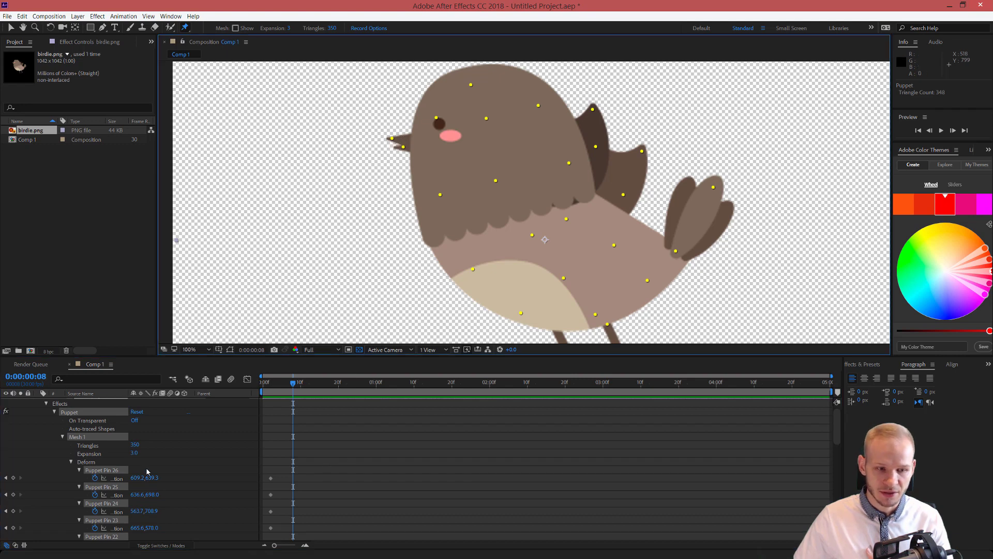
{"action": "left_click", "coordinate": [161, 479]}
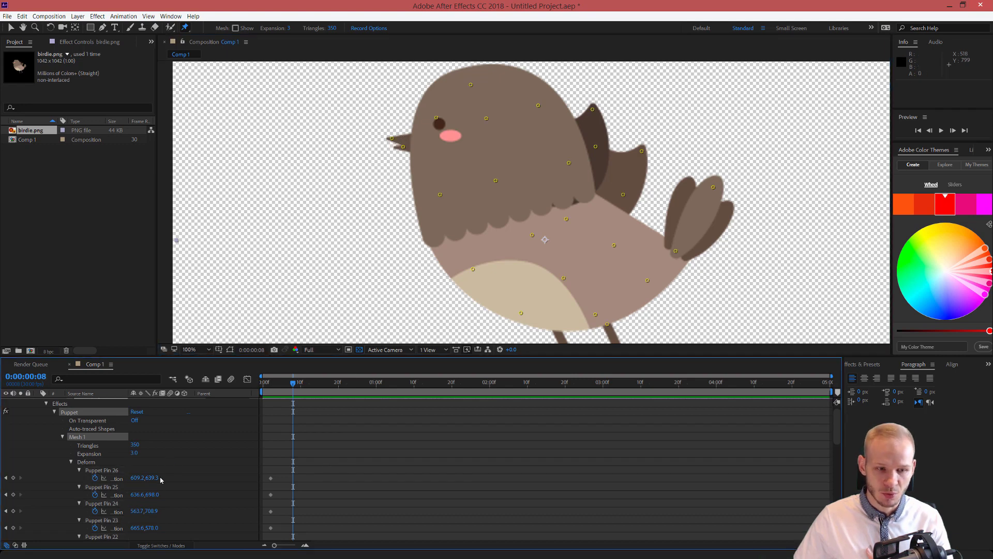
{"action": "left_click", "coordinate": [393, 135]}
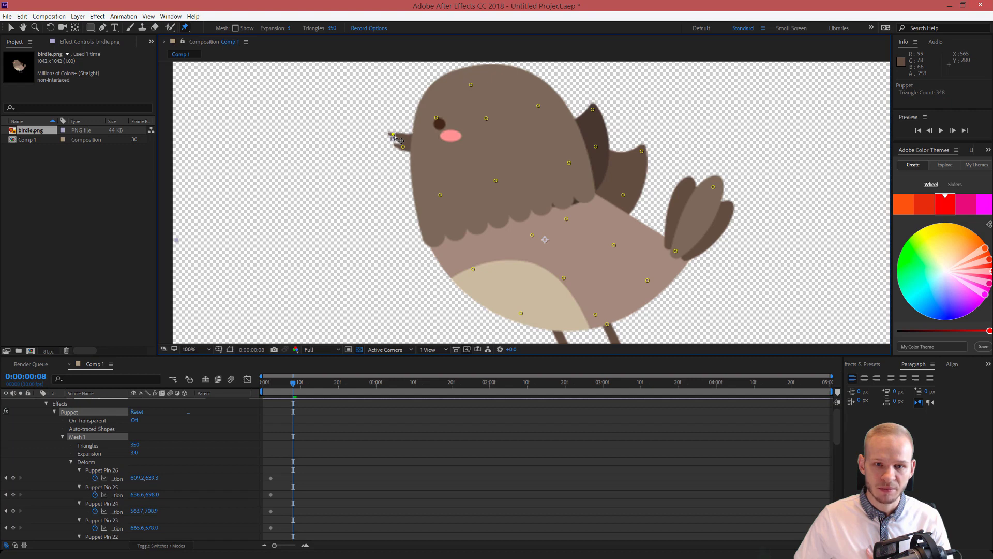
{"action": "left_click", "coordinate": [404, 145]}
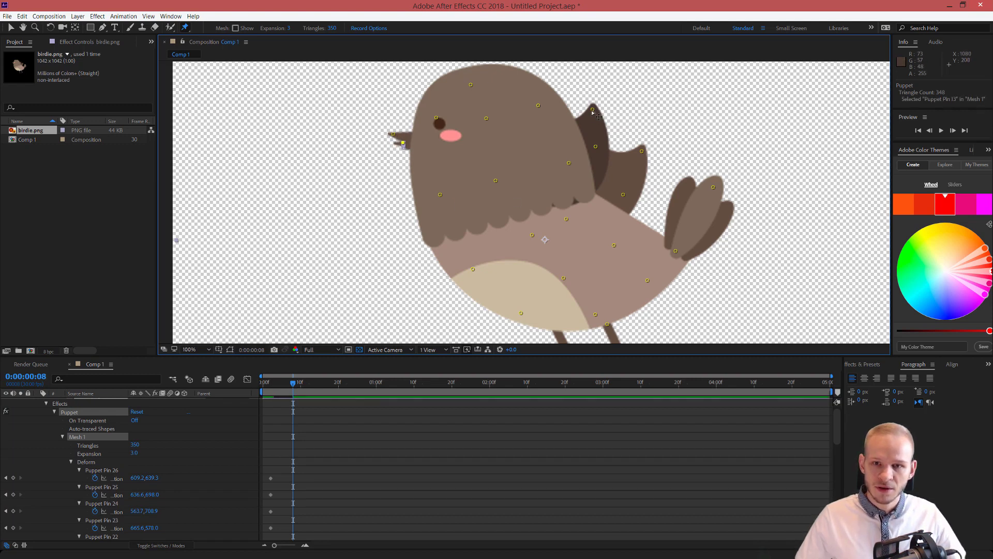
{"action": "left_click_drag", "start_coordinate": [592, 109], "coordinate": [582, 113]}
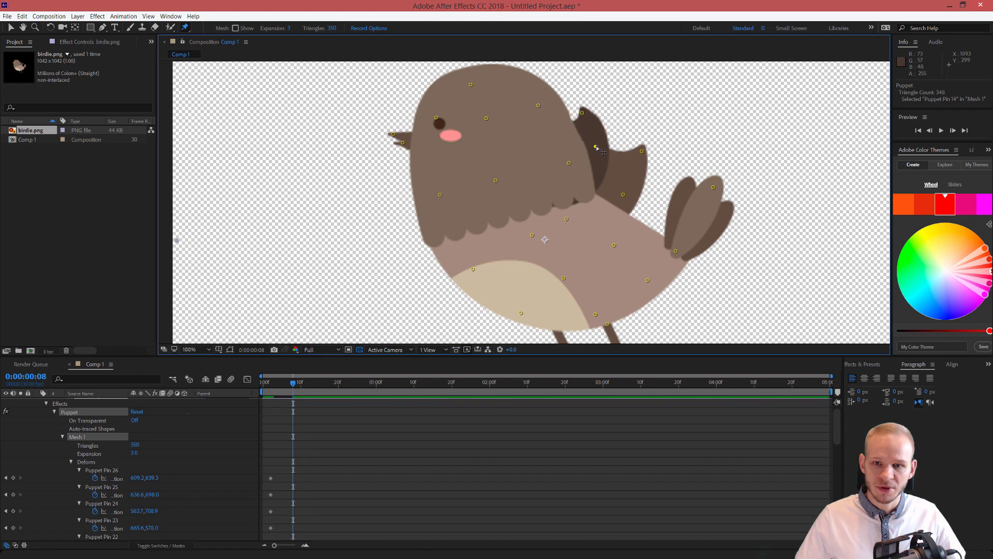
{"action": "left_click_drag", "start_coordinate": [595, 146], "coordinate": [624, 150]}
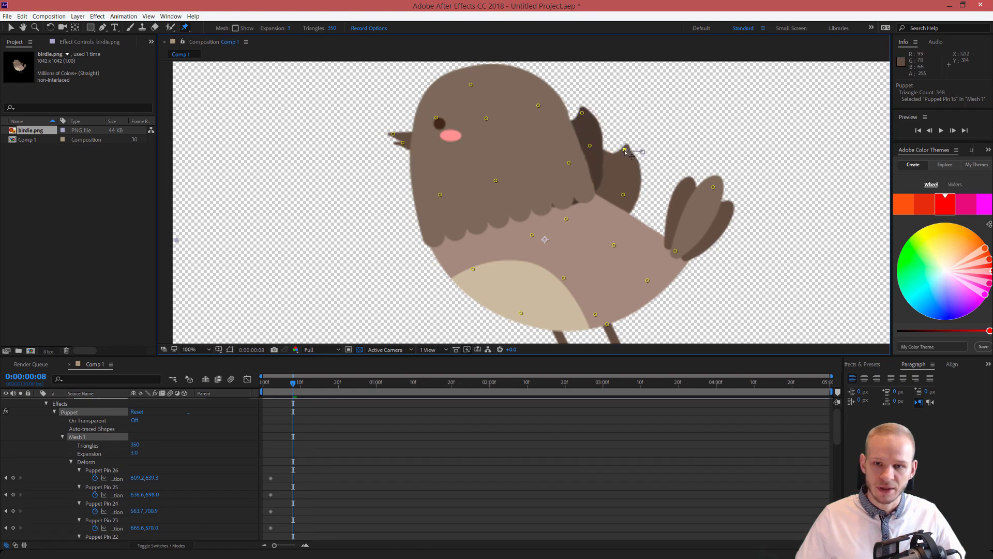
{"action": "left_click_drag", "start_coordinate": [624, 196], "coordinate": [617, 195]}
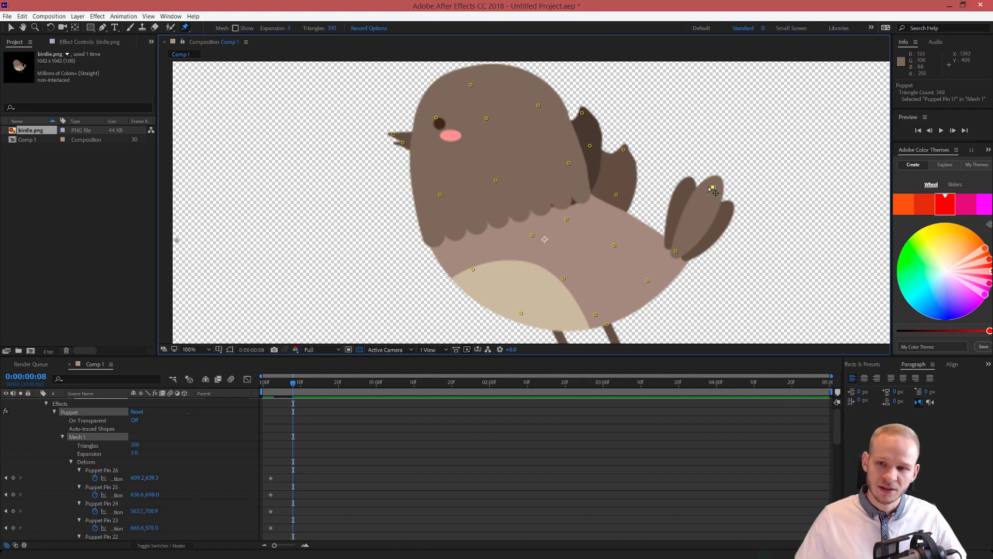
Bend tail Pin 17 and foot Pins 24 and 25 to the left, keying them at frame 8.
{"action": "left_click_drag", "start_coordinate": [713, 187], "coordinate": [710, 118]}
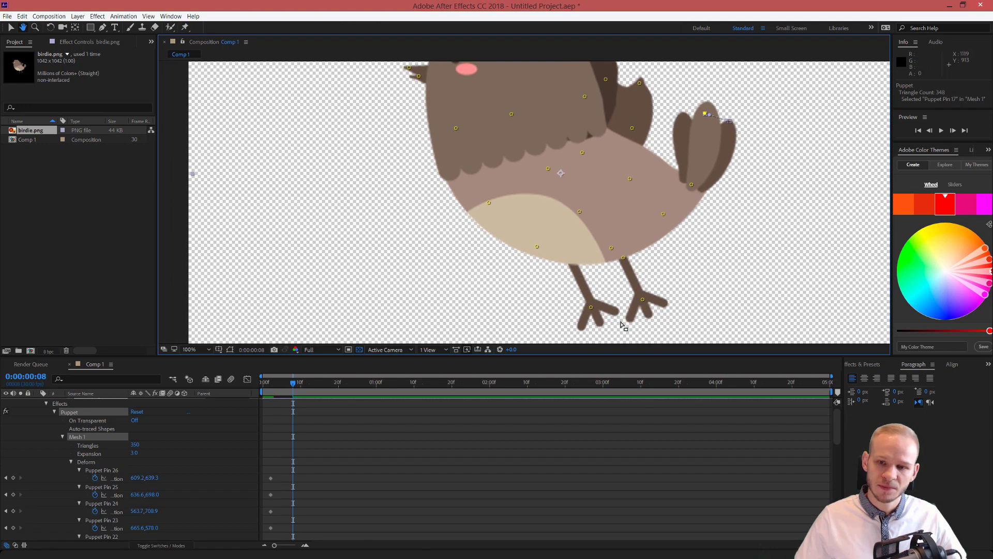
{"action": "left_click", "coordinate": [590, 308]}
{"action": "left_click_drag", "start_coordinate": [590, 310], "coordinate": [578, 310]}
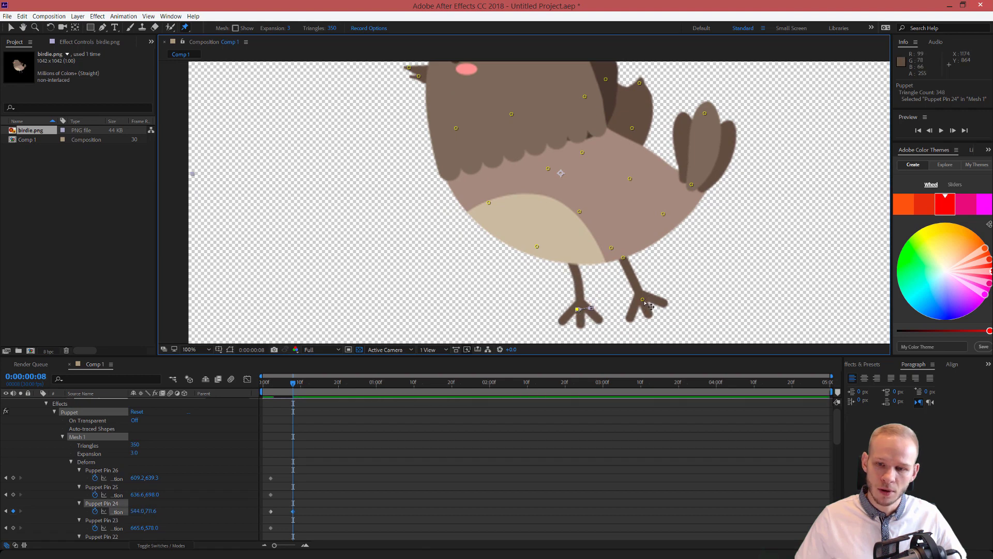
{"action": "left_click_drag", "start_coordinate": [643, 301], "coordinate": [630, 305]}
{"action": "left_click_drag", "start_coordinate": [293, 384], "coordinate": [320, 384]}
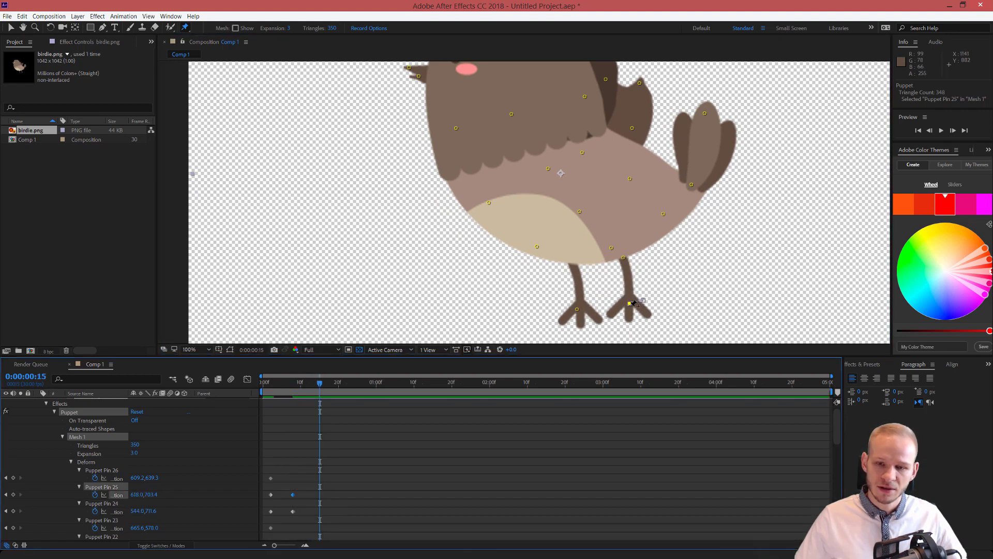
At frame 15, stretch the right foot up-right and nudge the left foot to a new position.
{"action": "left_click_drag", "start_coordinate": [634, 303], "coordinate": [662, 295]}
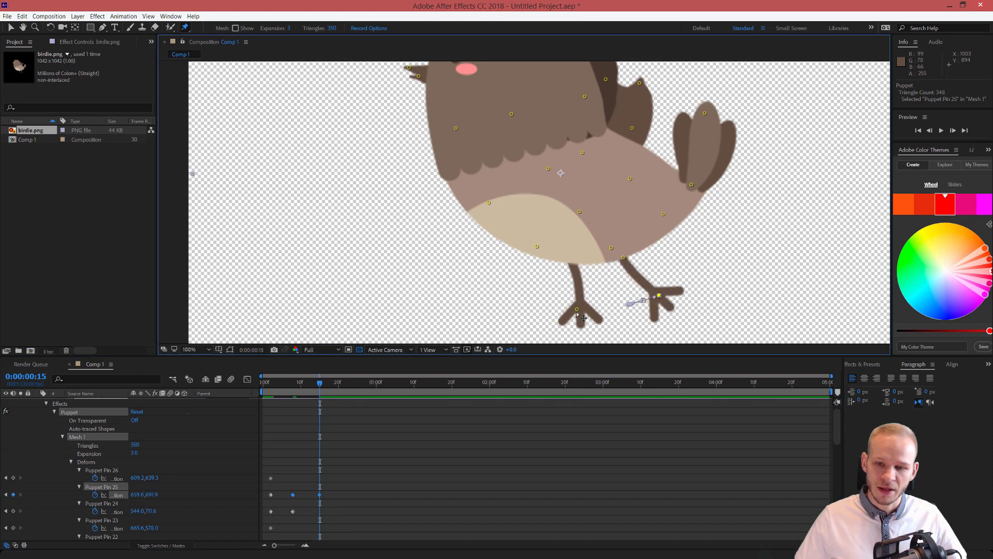
{"action": "left_click", "coordinate": [577, 311]}
{"action": "left_click_drag", "start_coordinate": [606, 310], "coordinate": [611, 308]}
{"action": "scroll", "coordinate": [641, 284], "scroll_direction": "up", "scroll_amount": 3}
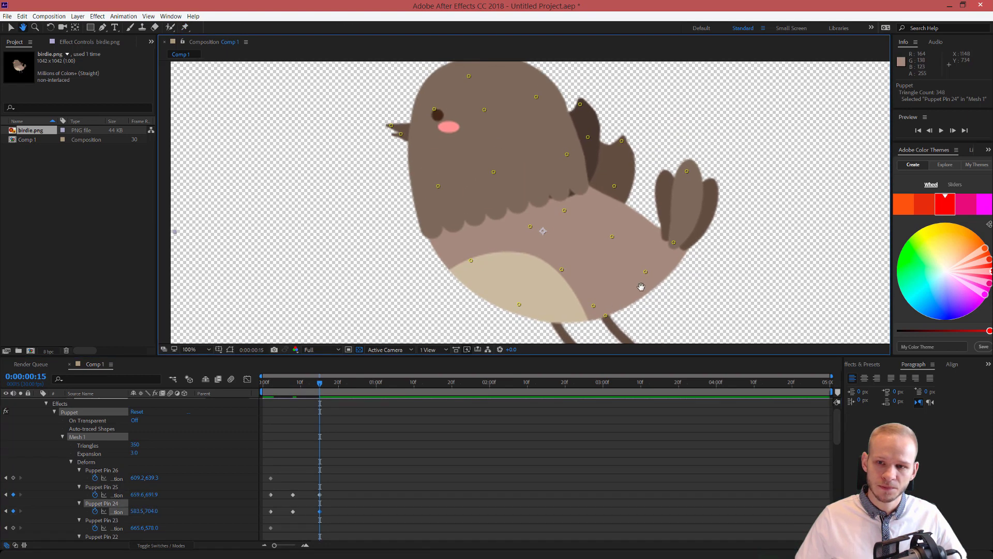
Bend the tail down-right and push the wing down, undoing a trial beak bend.
{"action": "left_click_drag", "start_coordinate": [687, 173], "coordinate": [726, 196]}
{"action": "left_click_drag", "start_coordinate": [622, 143], "coordinate": [639, 157]}
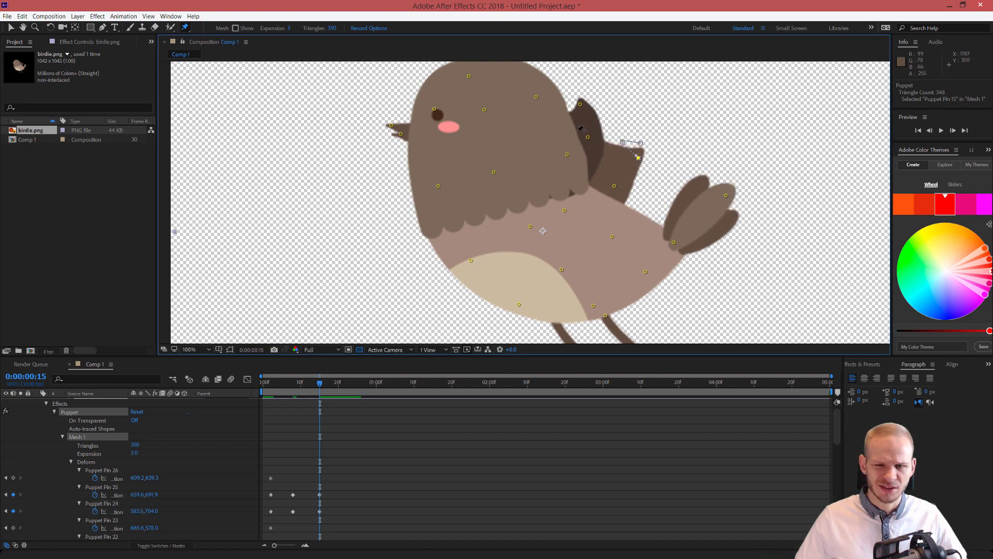
{"action": "left_click_drag", "start_coordinate": [582, 110], "coordinate": [595, 122]}
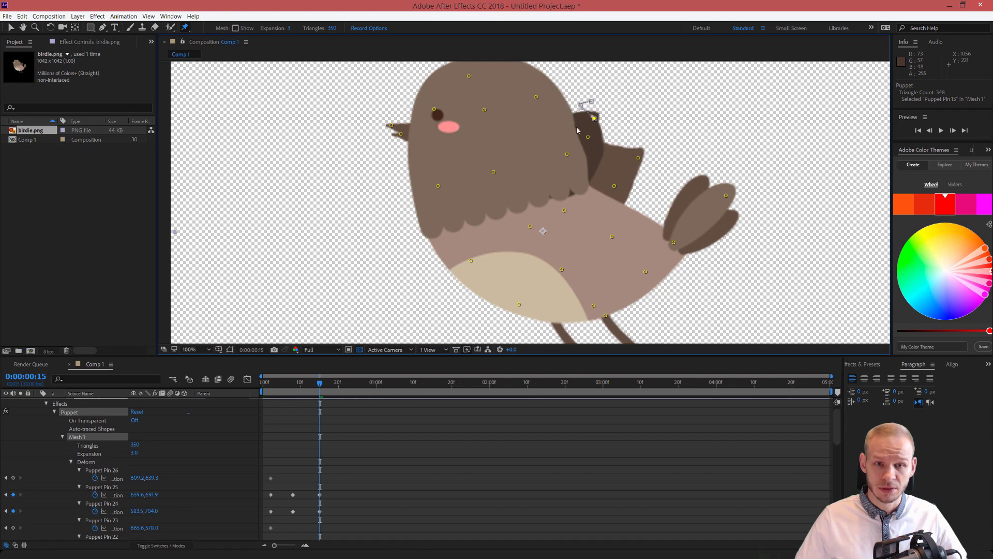
{"action": "left_click_drag", "start_coordinate": [402, 135], "coordinate": [398, 146]}
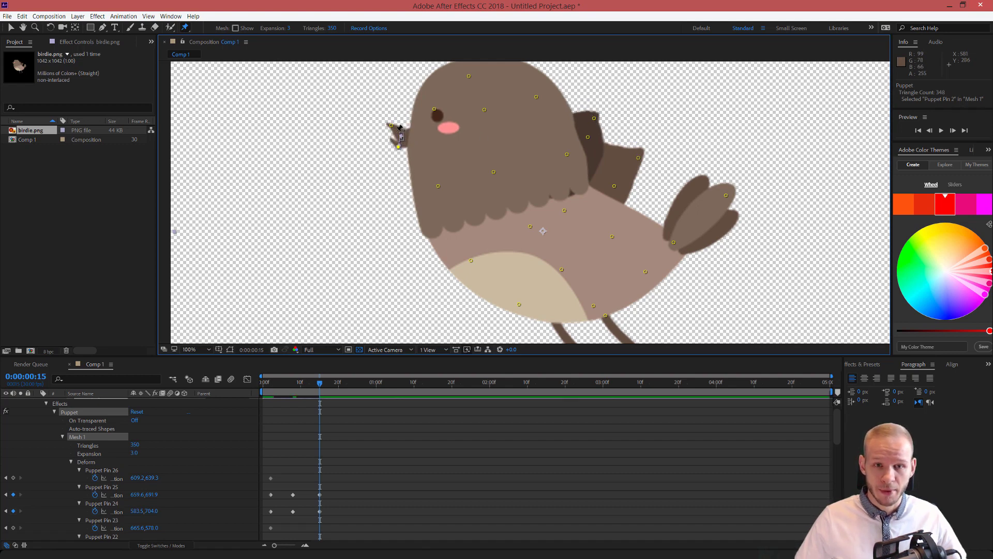
{"action": "key", "text": "ctrl+z"}
{"action": "left_click", "coordinate": [392, 130]}
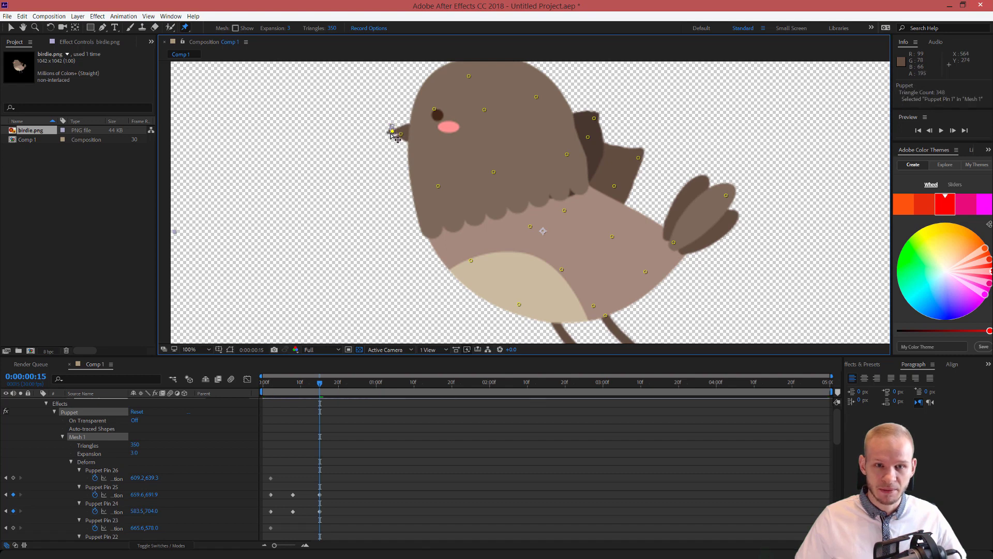
At frame 24, raise the wing tip and upper wing, lift the tail up-left, and shift a foot pin.
{"action": "left_click_drag", "start_coordinate": [322, 384], "coordinate": [353, 384]}
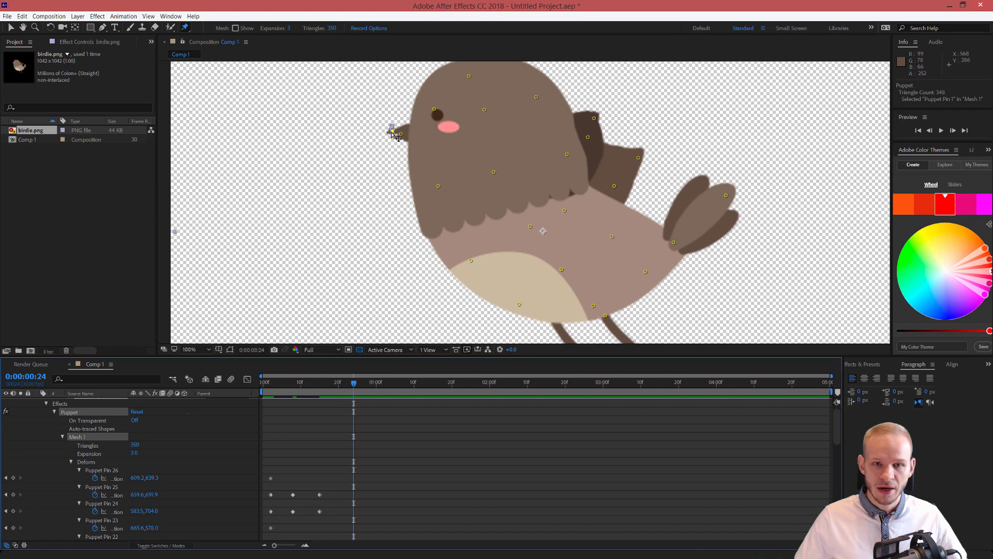
{"action": "left_click", "coordinate": [392, 128]}
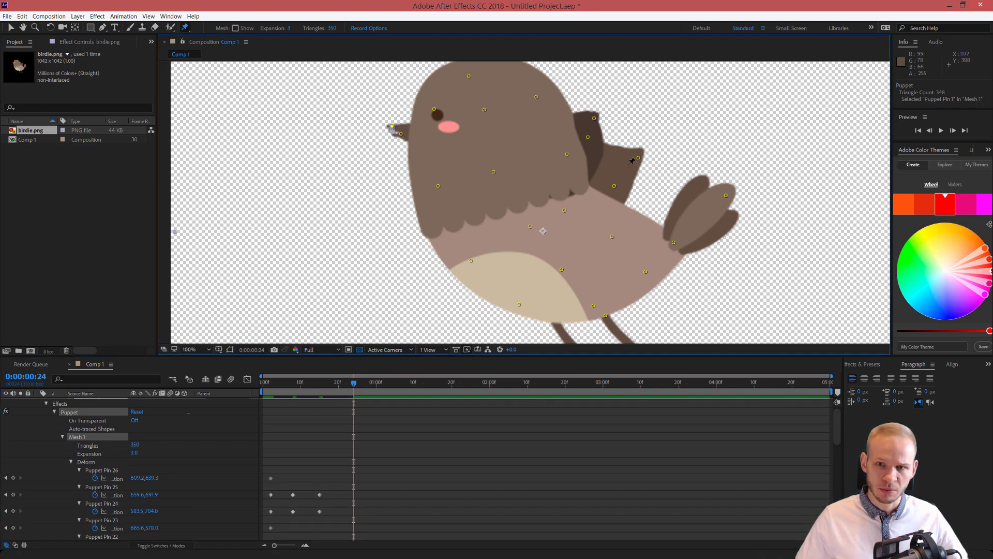
{"action": "left_click_drag", "start_coordinate": [638, 159], "coordinate": [640, 145]}
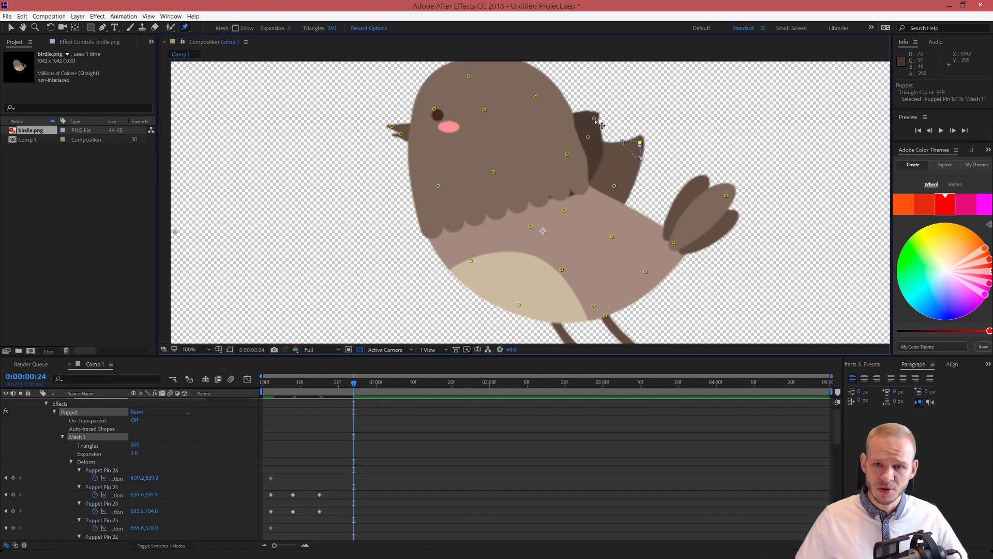
{"action": "left_click_drag", "start_coordinate": [595, 119], "coordinate": [593, 102]}
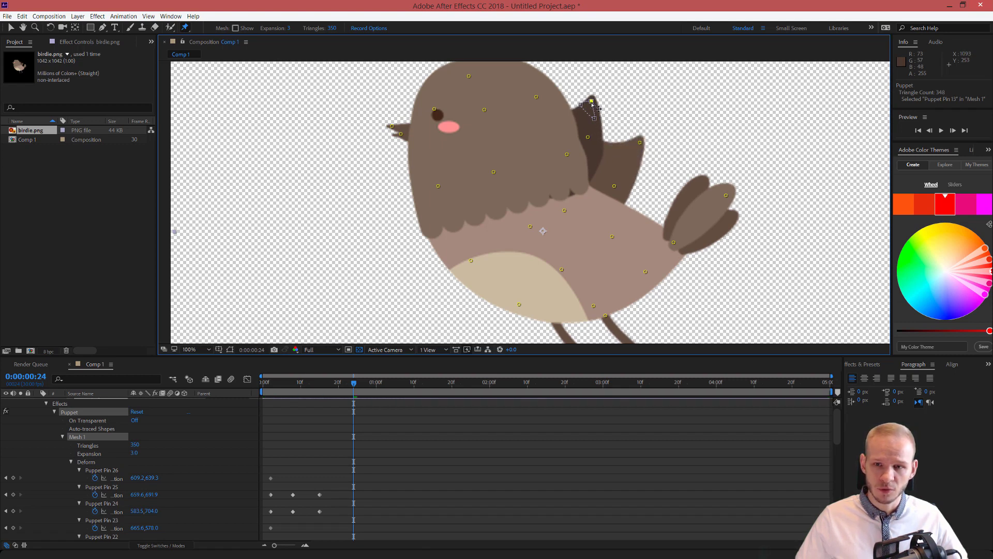
{"action": "left_click_drag", "start_coordinate": [727, 196], "coordinate": [712, 178]}
{"action": "scroll", "coordinate": [659, 255], "scroll_direction": "down", "scroll_amount": 4}
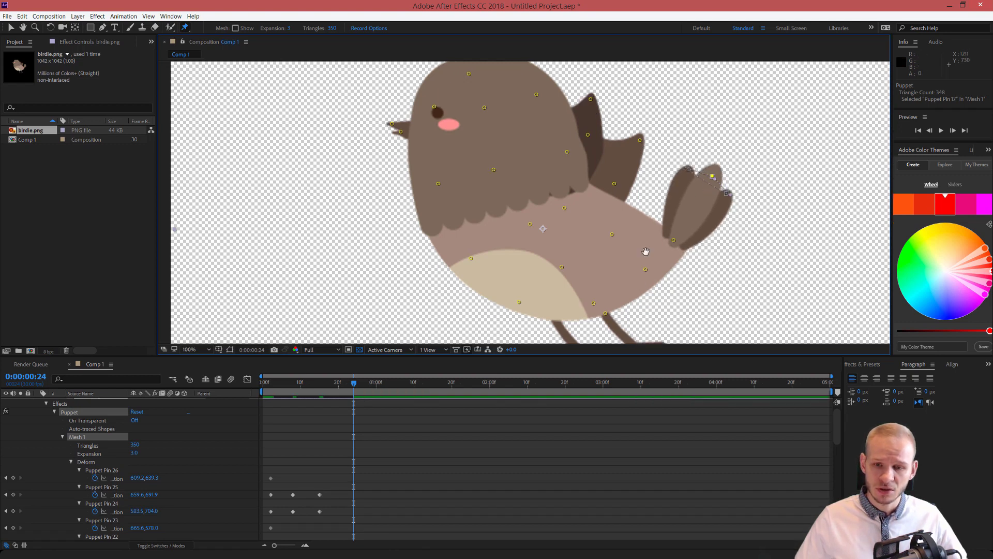
{"action": "left_click_drag", "start_coordinate": [647, 261], "coordinate": [583, 273]}
Zoom out to frame the whole bird, return to the first frame and preview the animation.
{"action": "key", "text": "comma"}
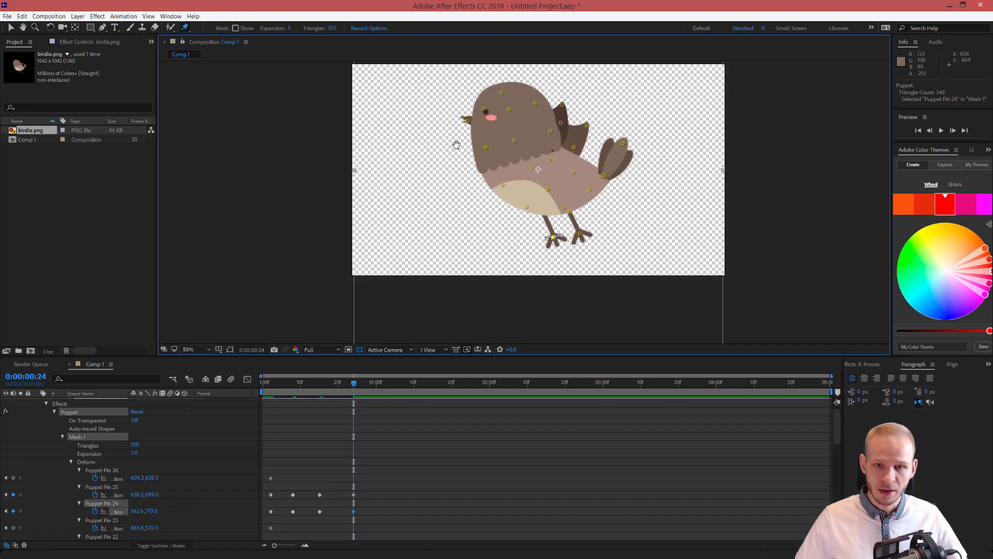
{"action": "left_click_drag", "start_coordinate": [456, 145], "coordinate": [449, 197]}
{"action": "key", "text": "Home"}
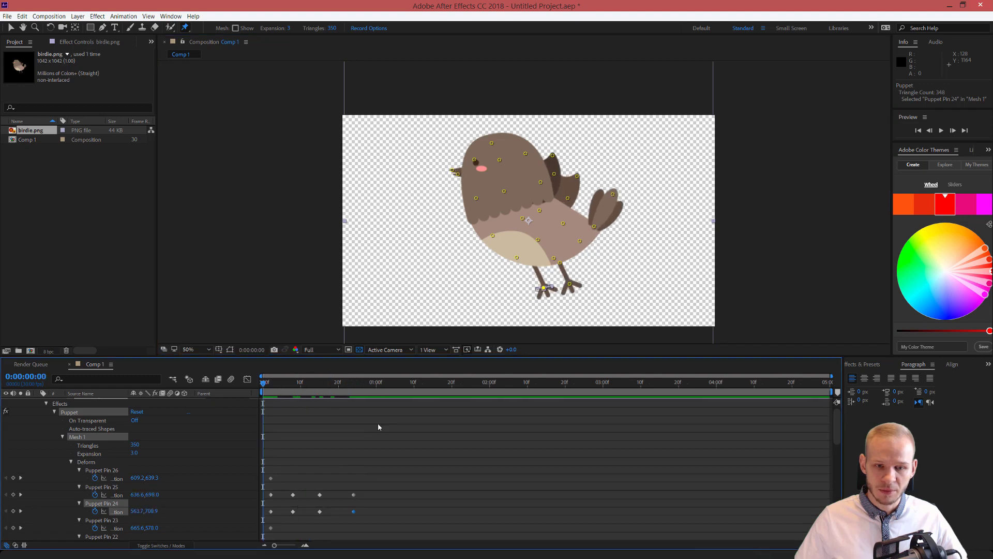
{"action": "left_click", "coordinate": [442, 439]}
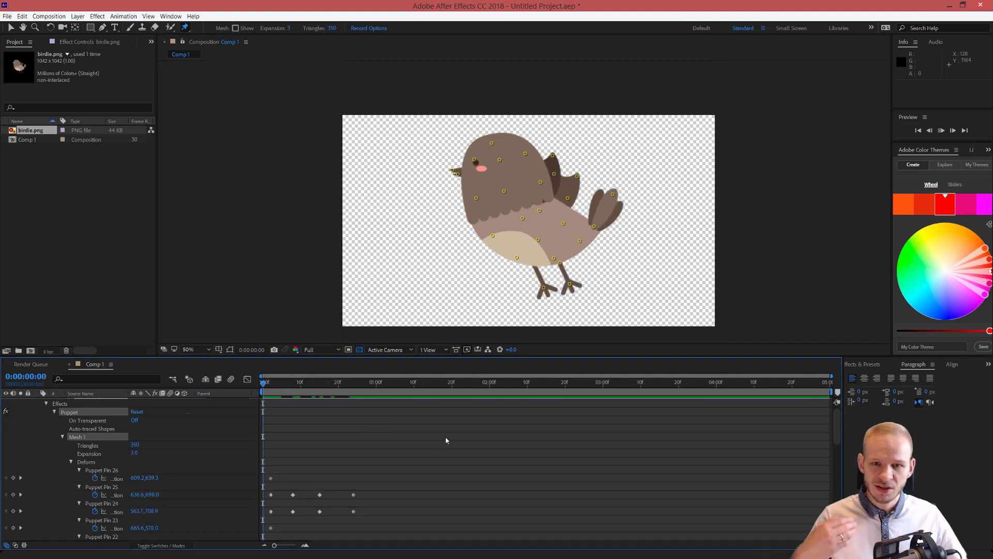
{"action": "key", "text": "space"}
In a maximized timeline, offset keyframes of Puppet Pins 13–17 and 24 by single frames.
{"action": "key", "text": "grave"}
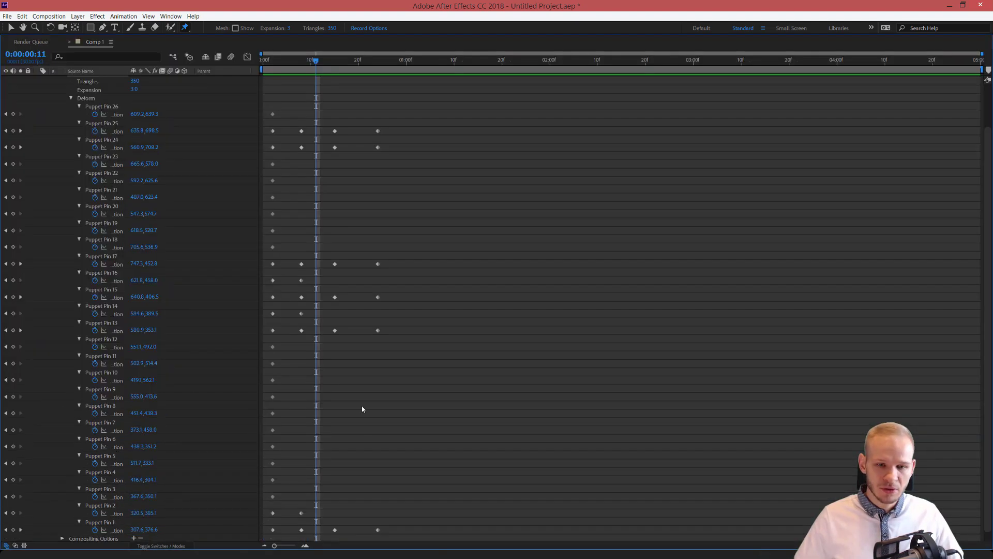
{"action": "left_click_drag", "start_coordinate": [414, 239], "coordinate": [304, 331]}
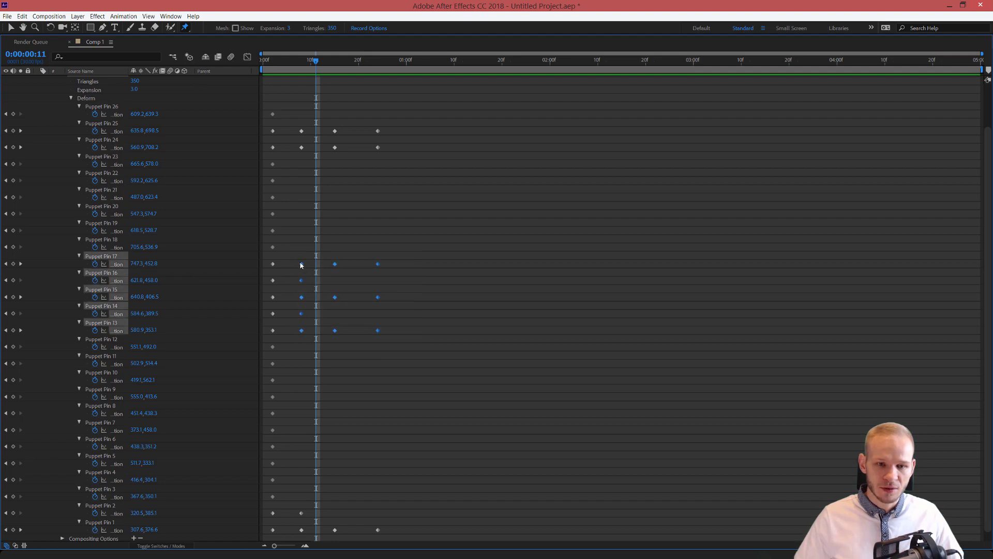
{"action": "left_click_drag", "start_coordinate": [302, 265], "coordinate": [311, 265]}
{"action": "left_click_drag", "start_coordinate": [422, 283], "coordinate": [302, 297]}
{"action": "left_click_drag", "start_coordinate": [430, 334], "coordinate": [305, 333]}
{"action": "left_click_drag", "start_coordinate": [390, 144], "coordinate": [344, 157]}
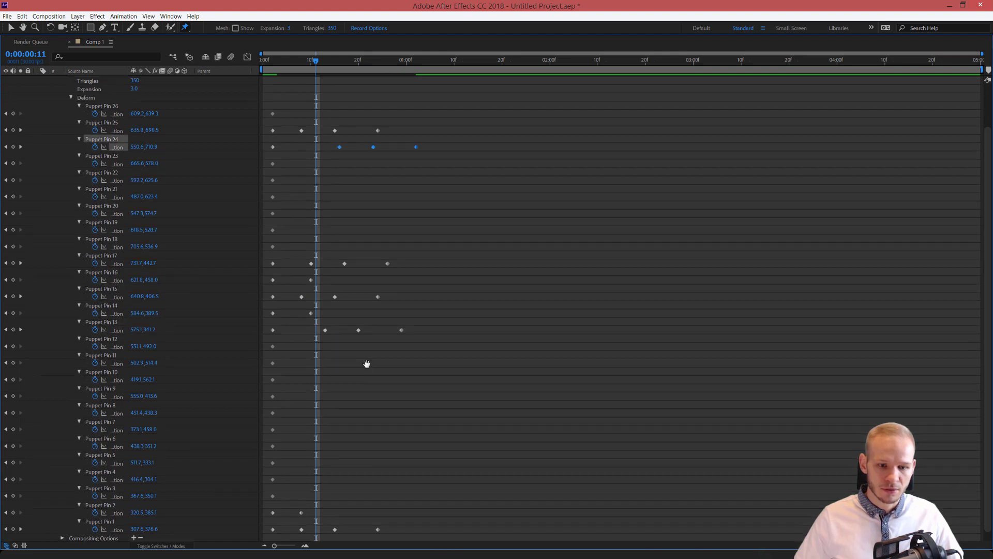
{"action": "scroll", "coordinate": [381, 476], "scroll_direction": "down", "scroll_amount": 1}
{"action": "left_click_drag", "start_coordinate": [429, 503], "coordinate": [304, 532]}
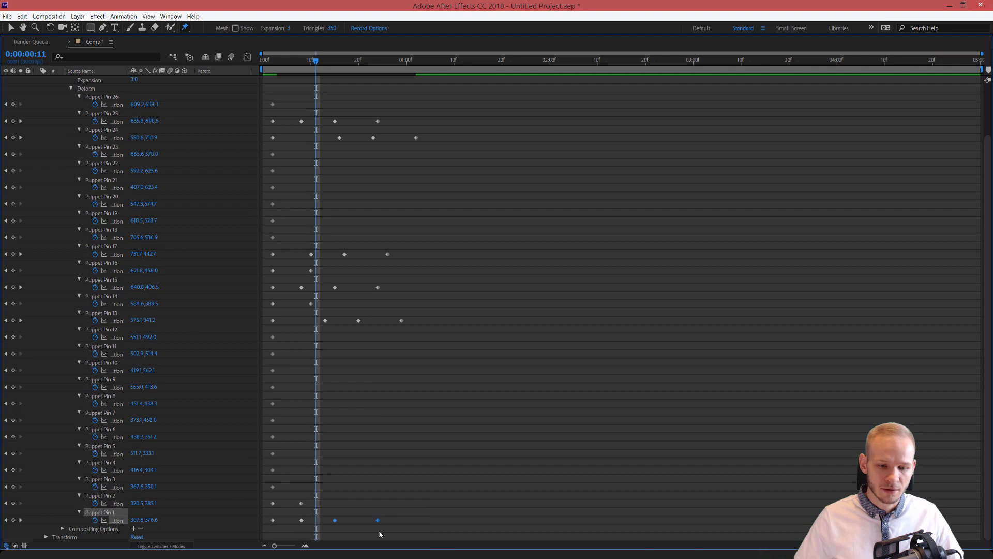
{"action": "key", "text": "grave"}
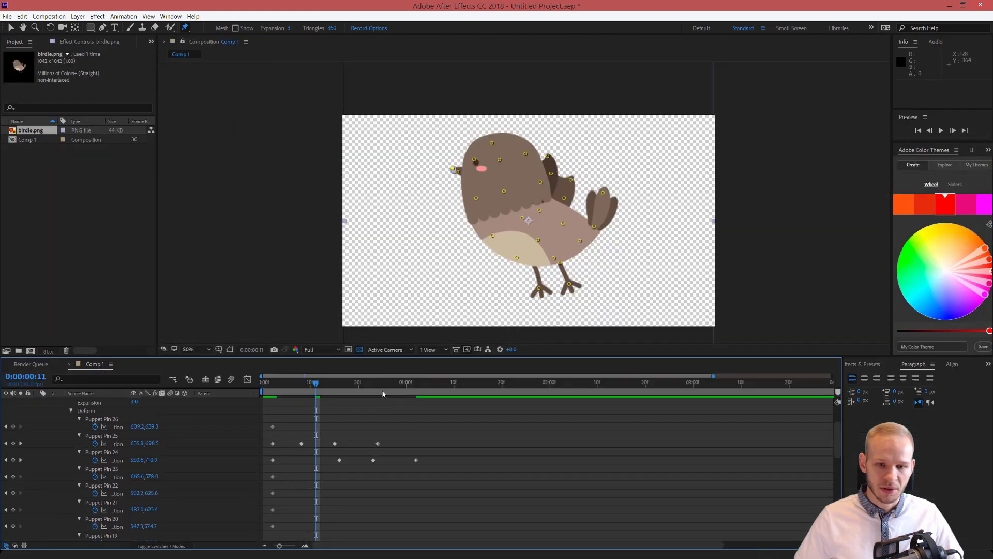
{"action": "left_click_drag", "start_coordinate": [263, 383], "coordinate": [306, 384]}
{"action": "key", "text": "space"}
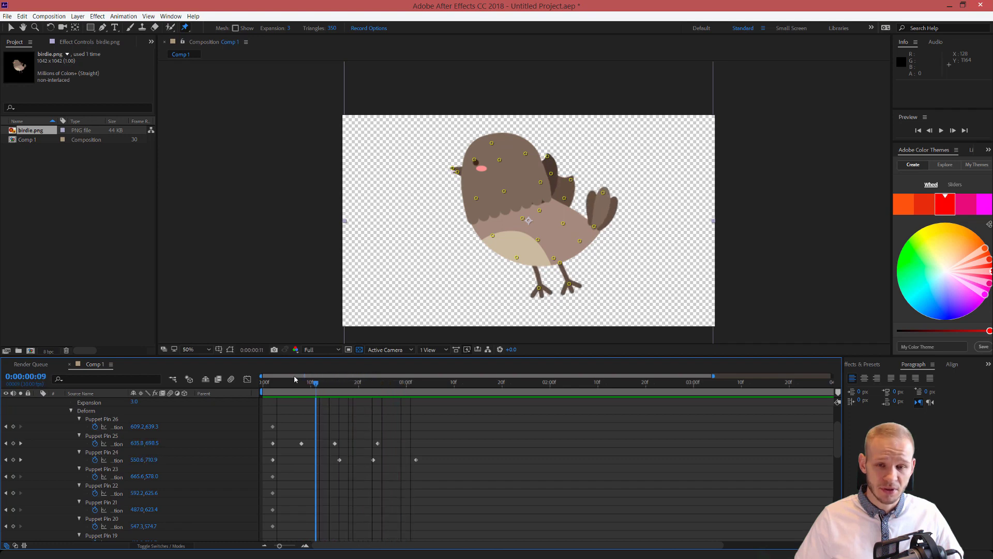
{"action": "left_click", "coordinate": [326, 371]}
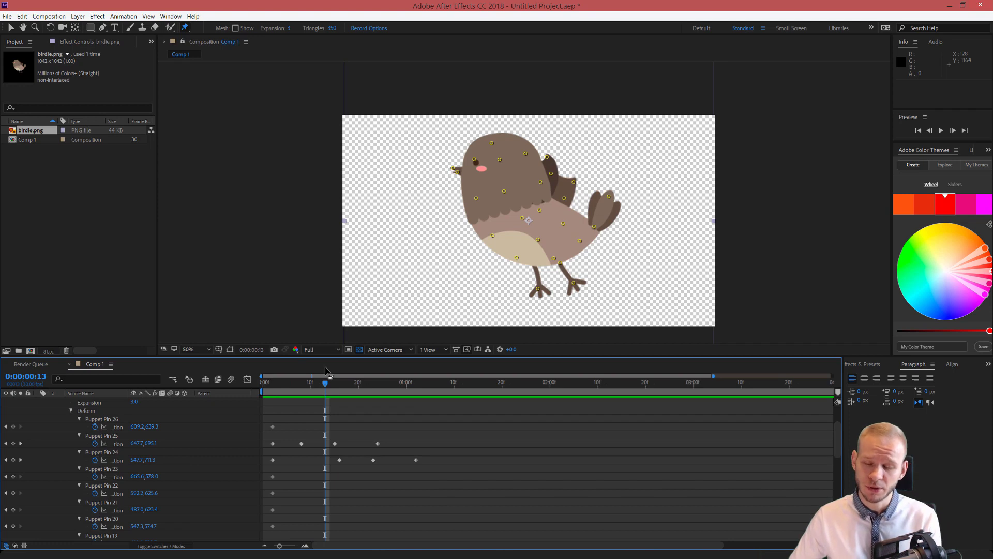